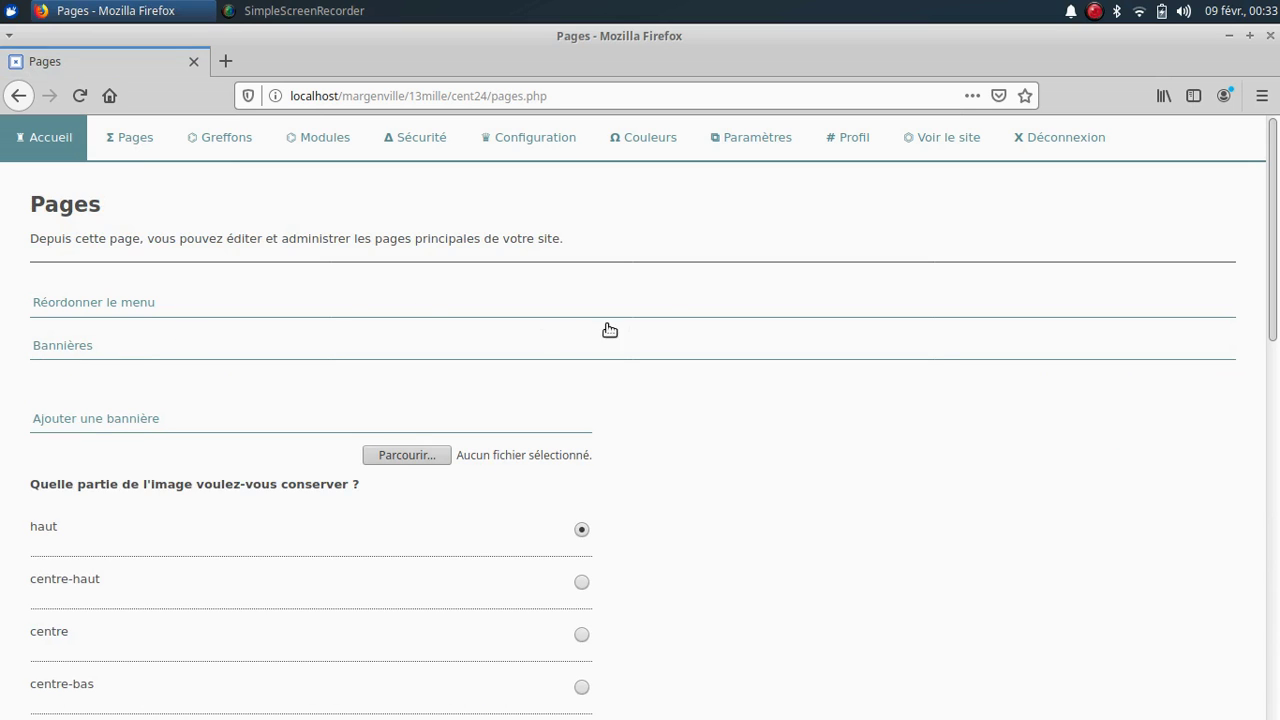
Add a banner from the image village-1784455_1280.jpg, keeping the "haut" part of the picture
scroll(677, 337, "down", 3)
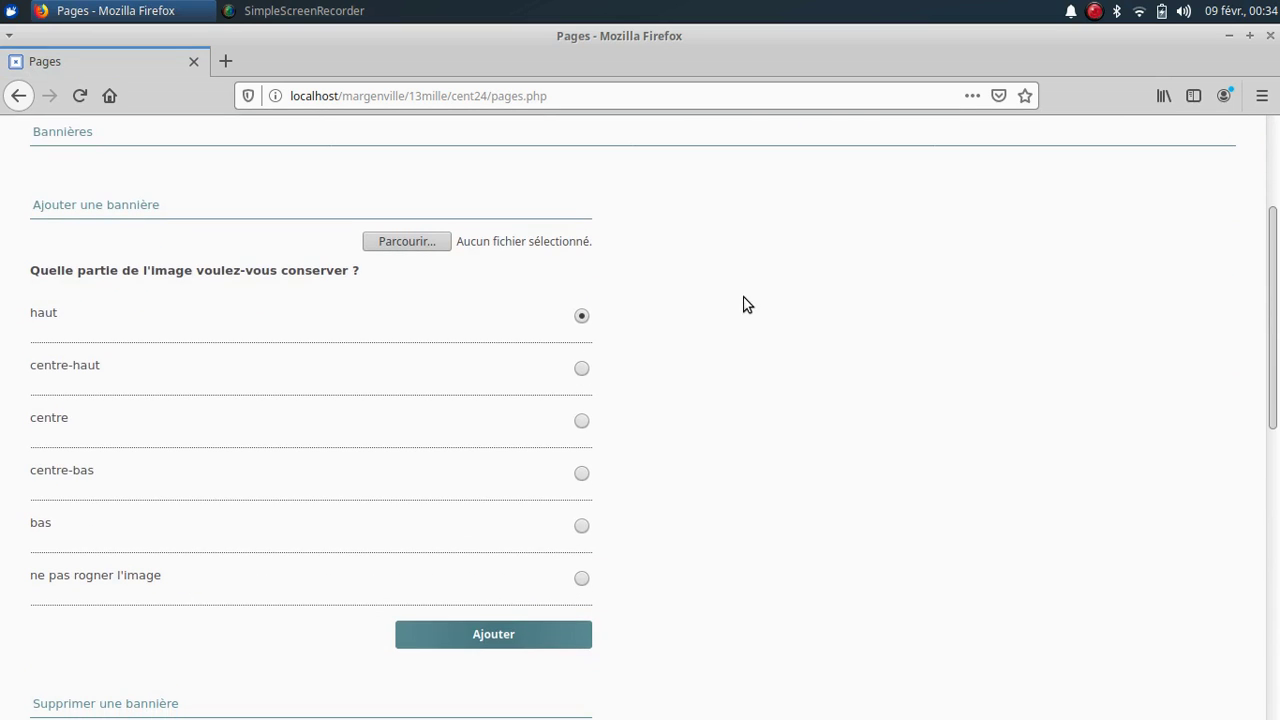
left_click(409, 242)
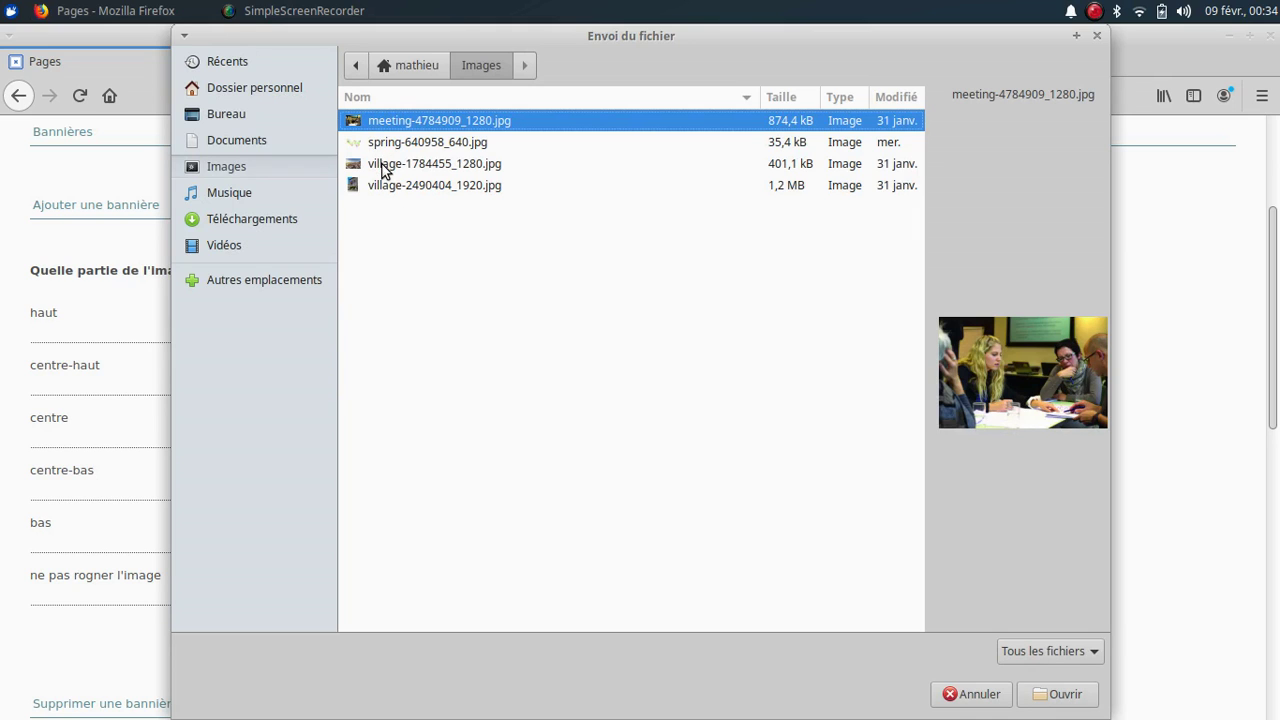
left_click(382, 165)
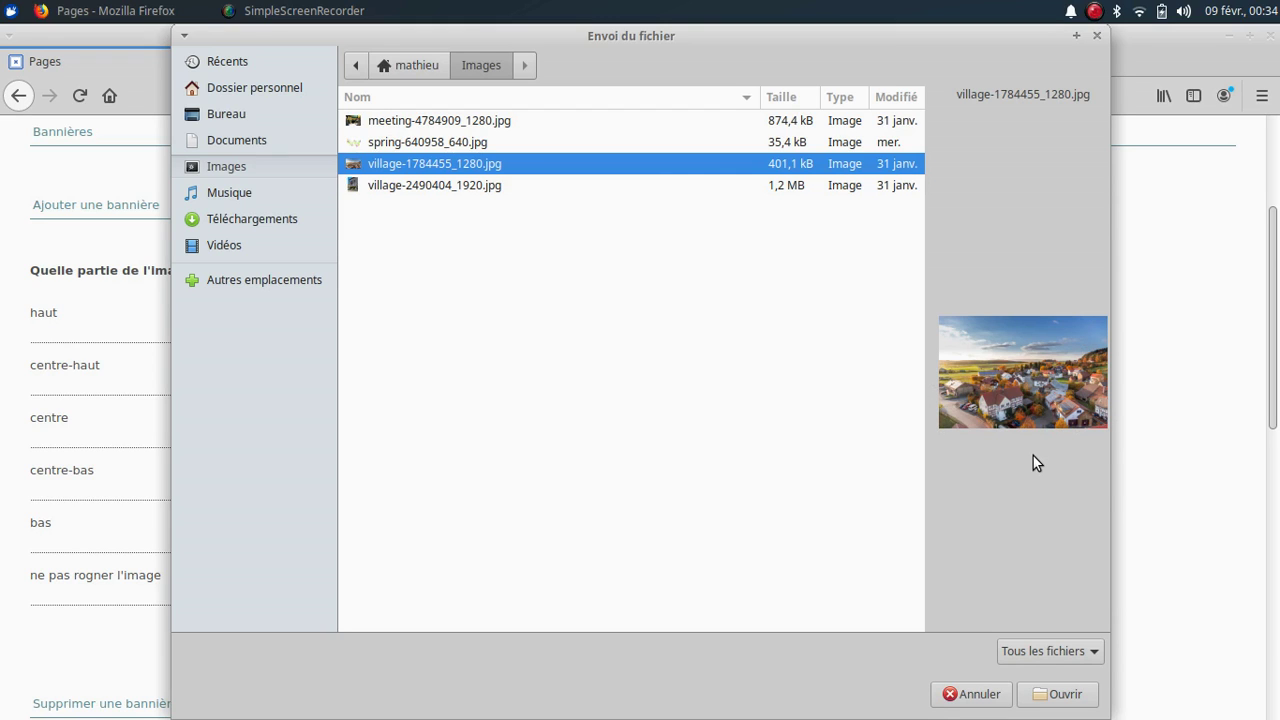
left_click(1050, 693)
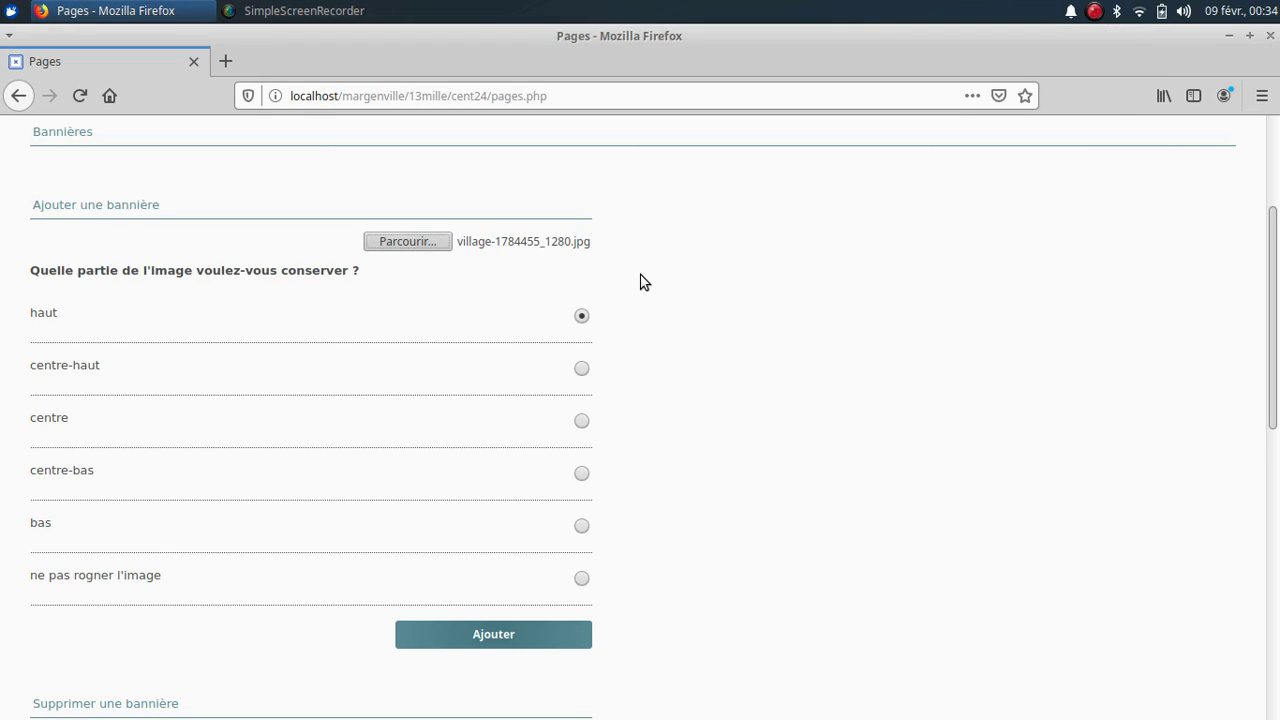
scroll(636, 280, "down", 1)
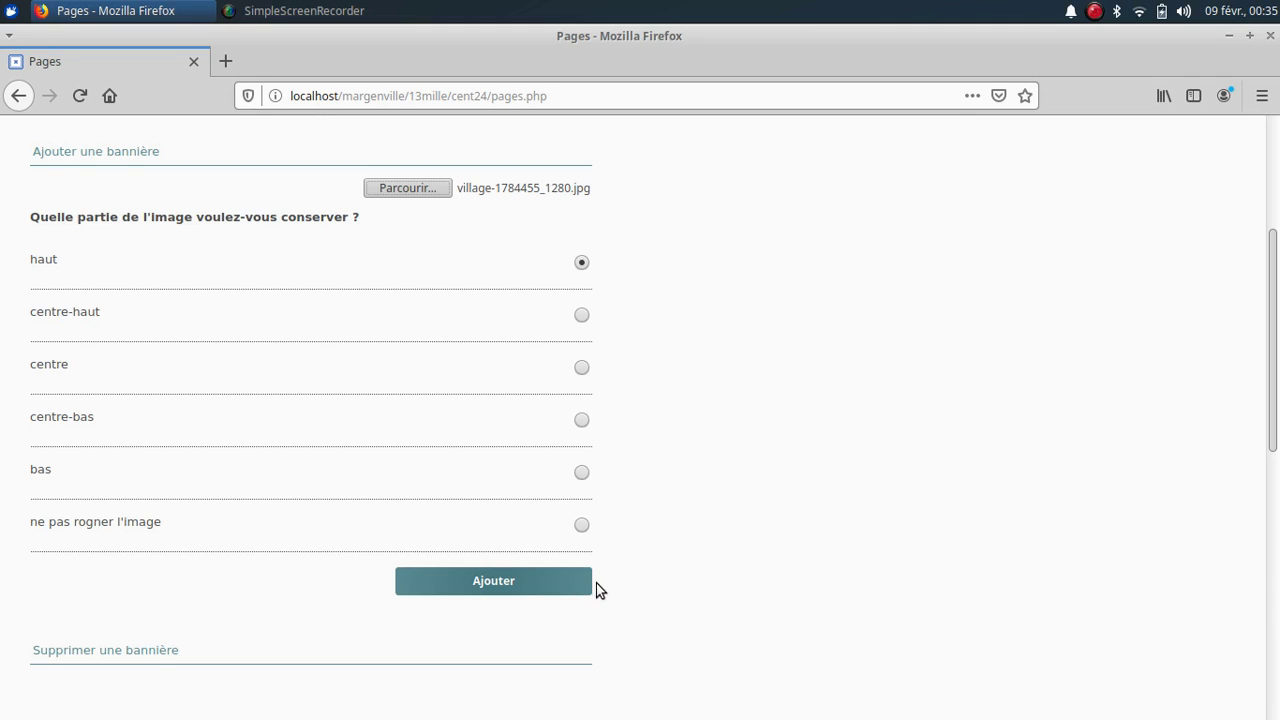
left_click(493, 583)
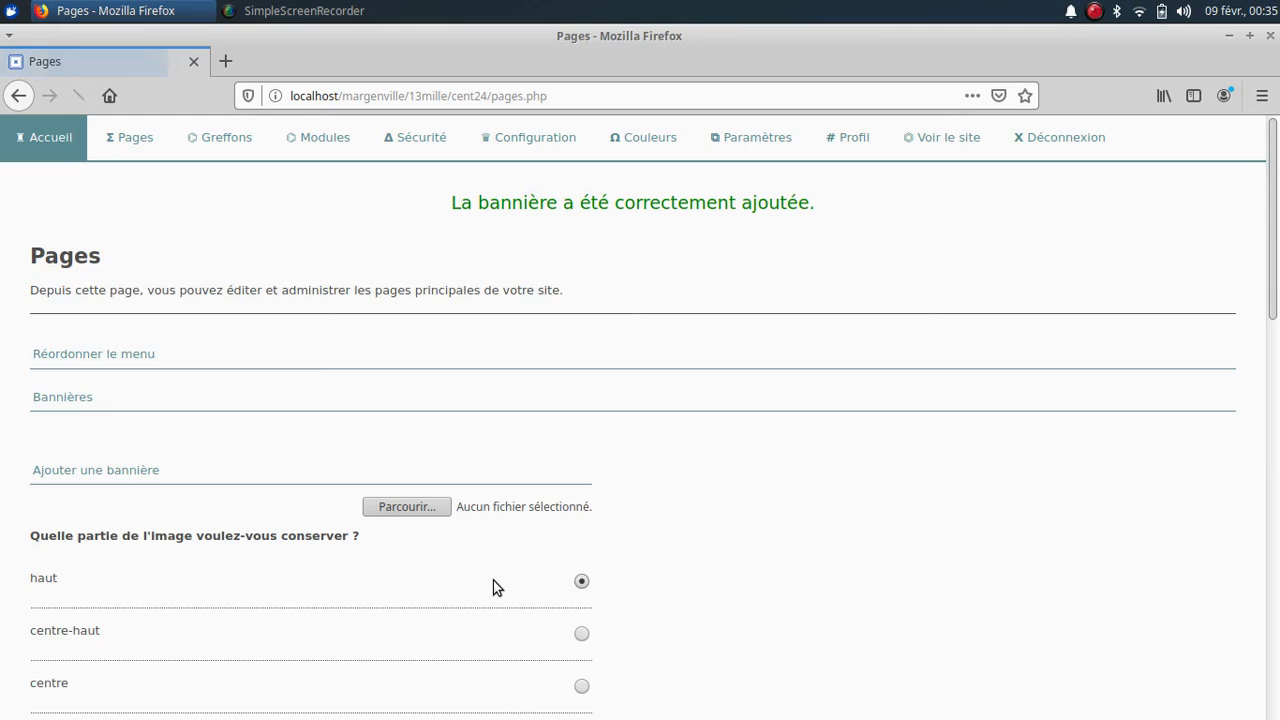
scroll(493, 587, "down", 10)
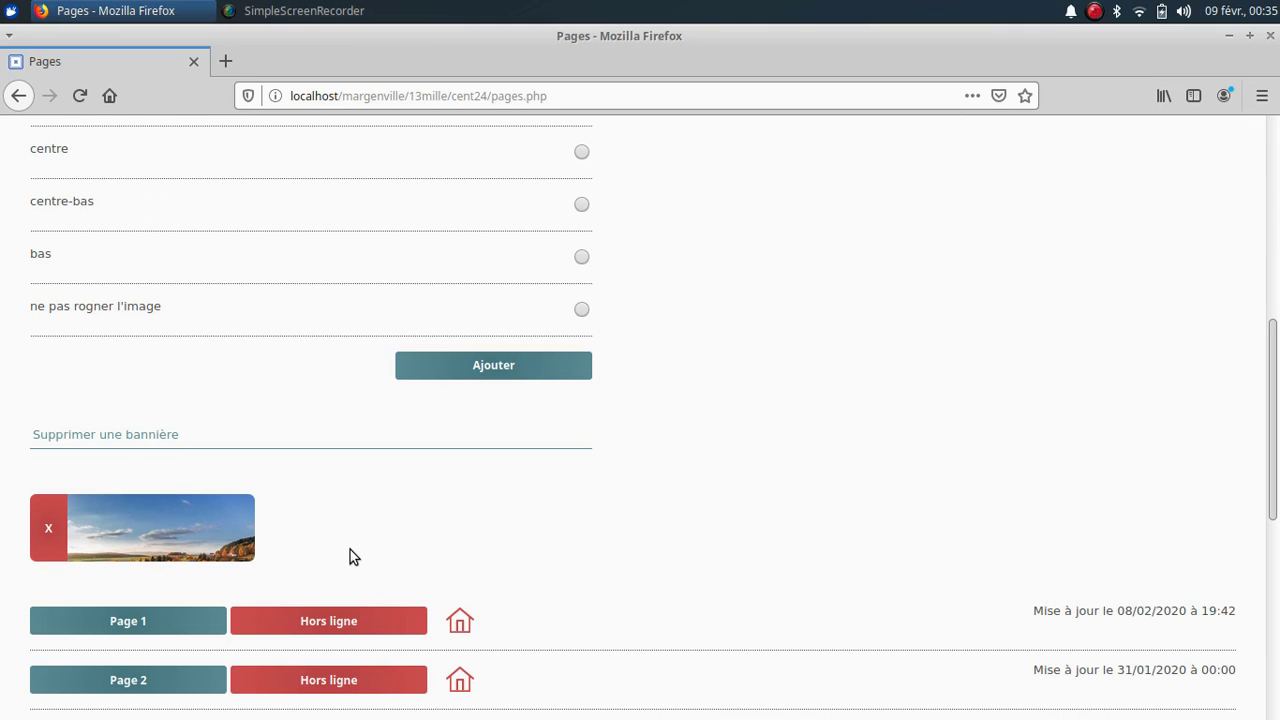
Add a second banner from village-1784455_1280.jpg, keeping the "bas" part of the picture
scroll(350, 549, "up", 10)
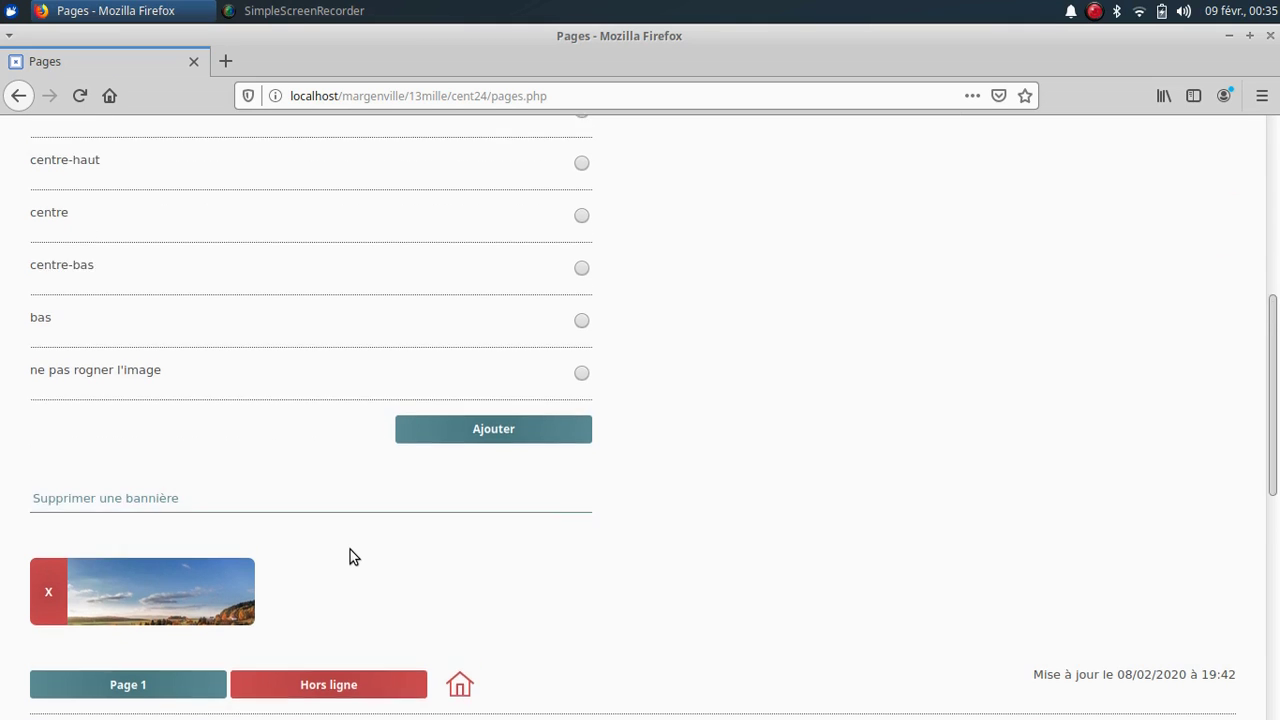
left_click(395, 505)
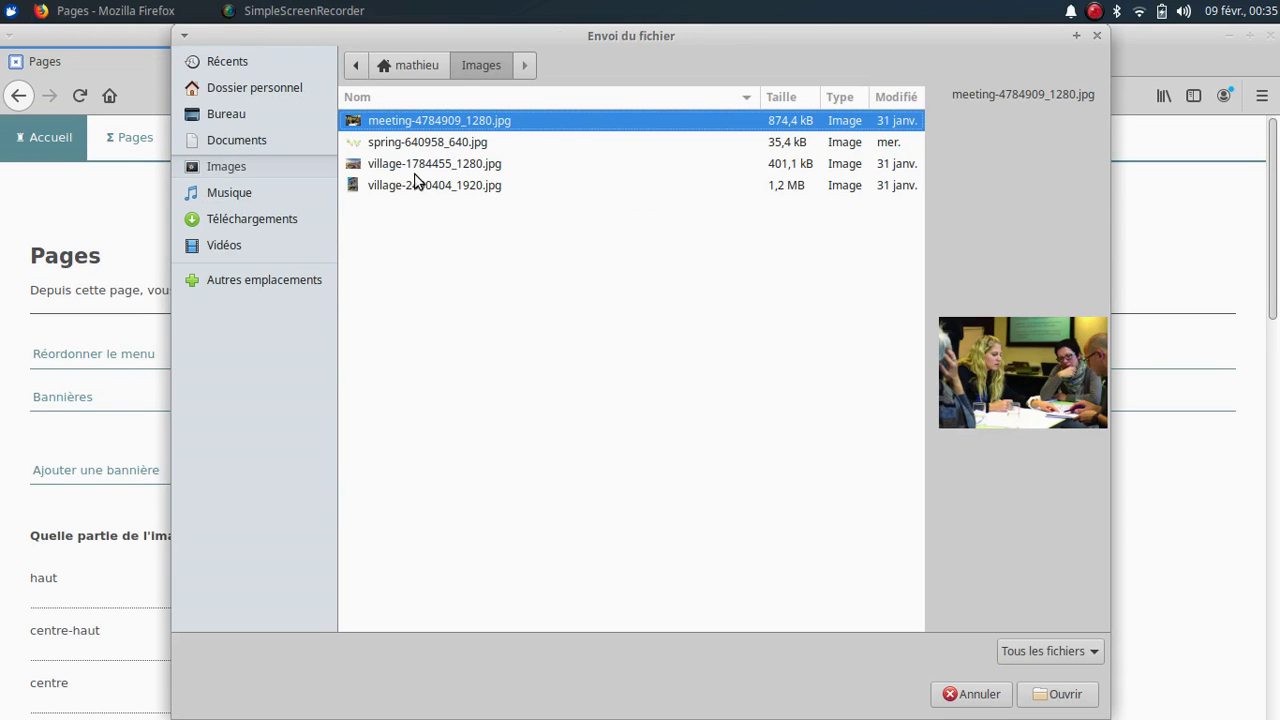
left_click(419, 168)
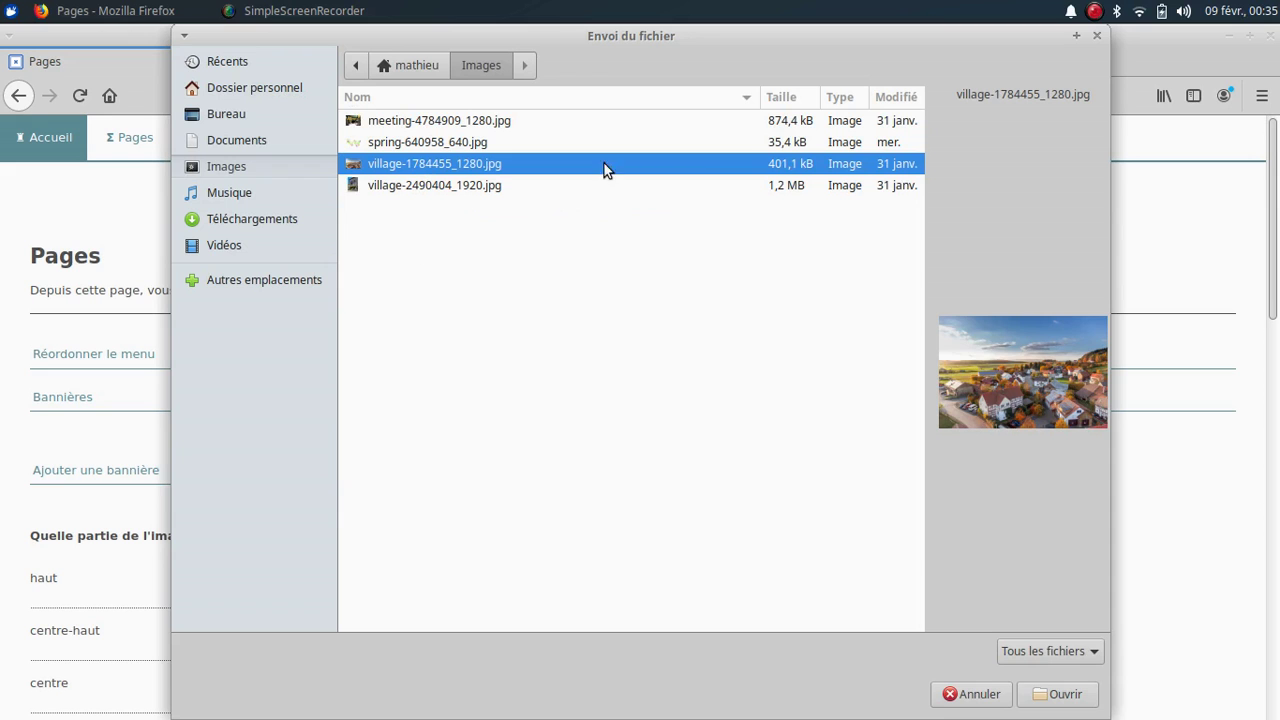
left_click(1055, 697)
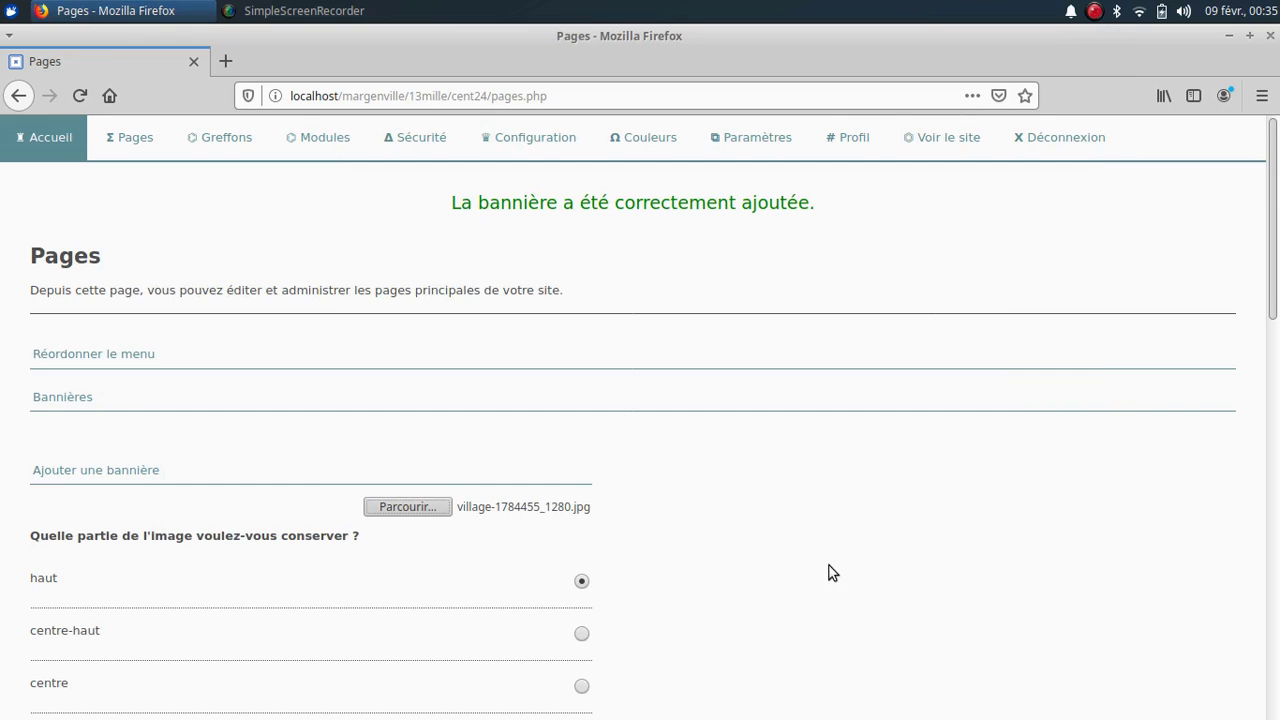
scroll(735, 505, "down", 5)
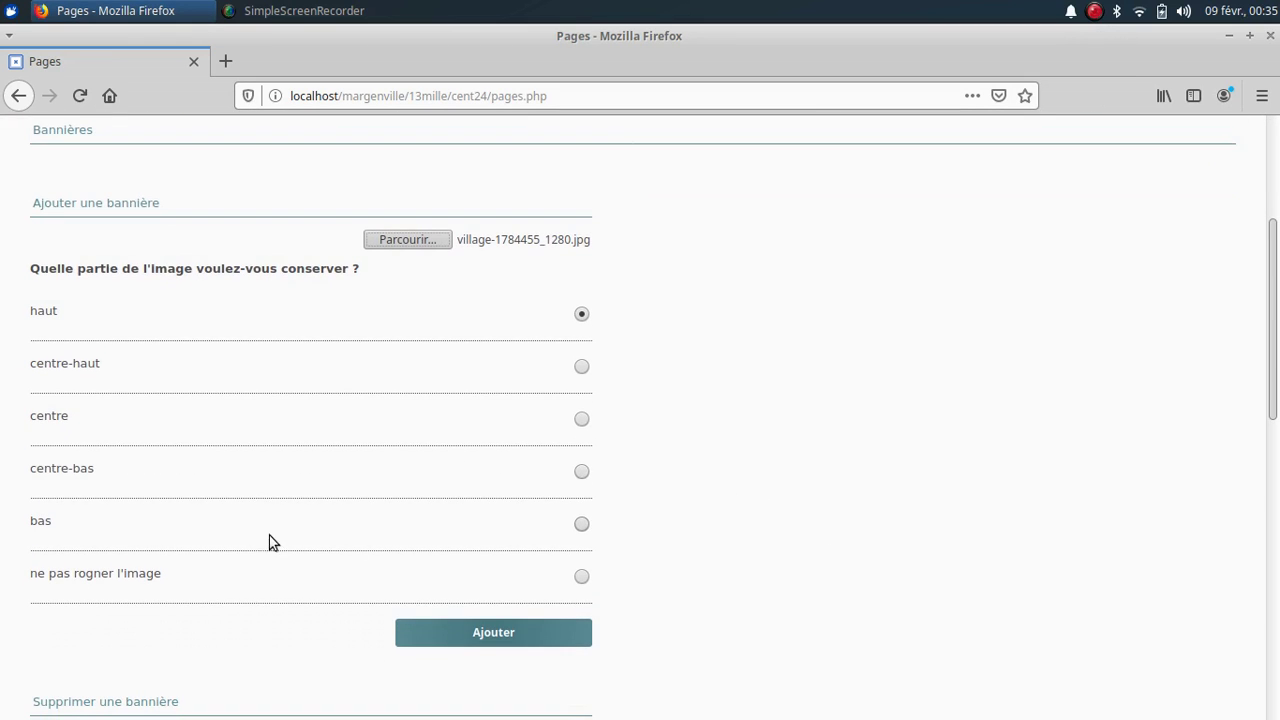
left_click(581, 524)
scroll(768, 514, "down", 4)
left_click(585, 418)
scroll(829, 371, "down", 5)
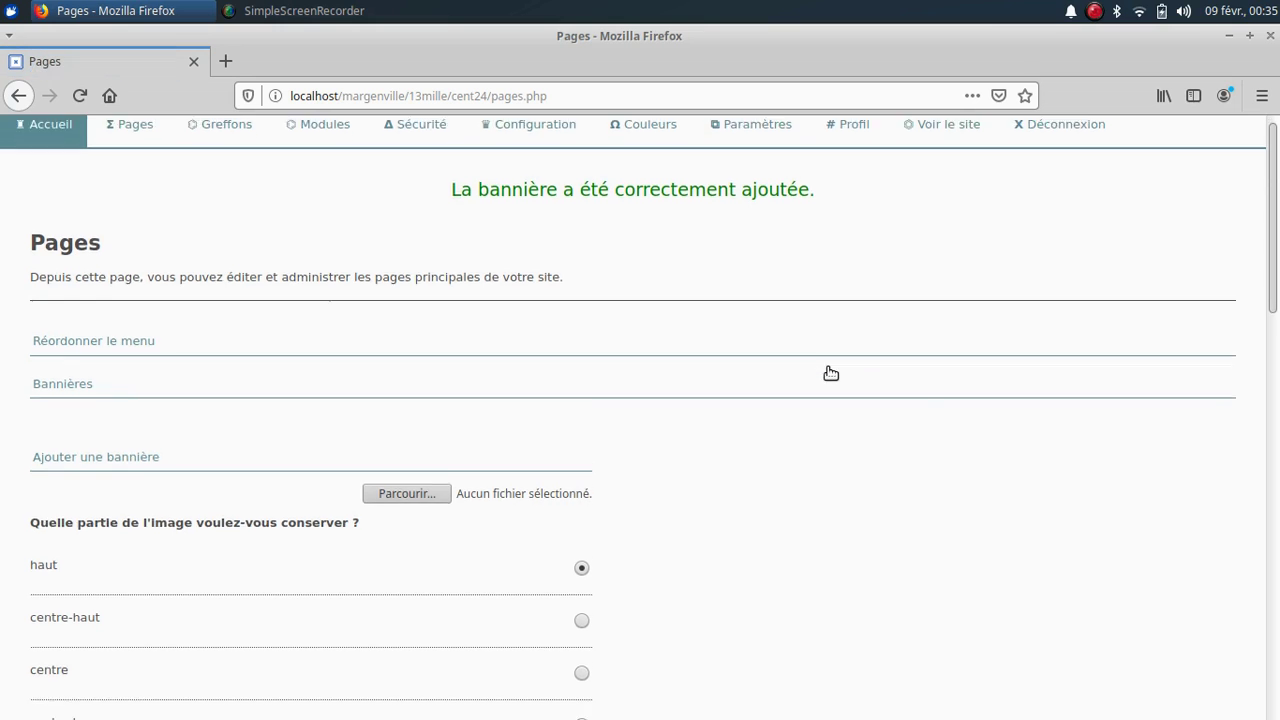
Switch Page 1 from offline to online in the page list
scroll(826, 372, "down", 5)
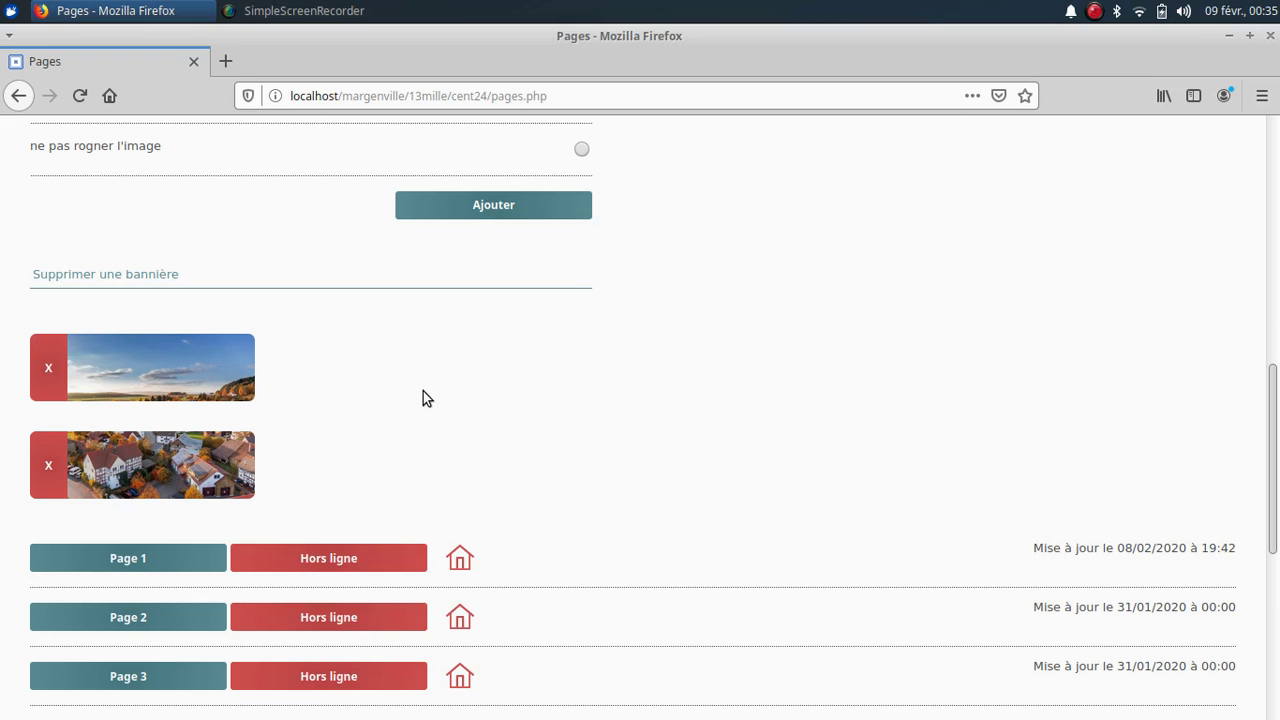
scroll(424, 391, "down", 3)
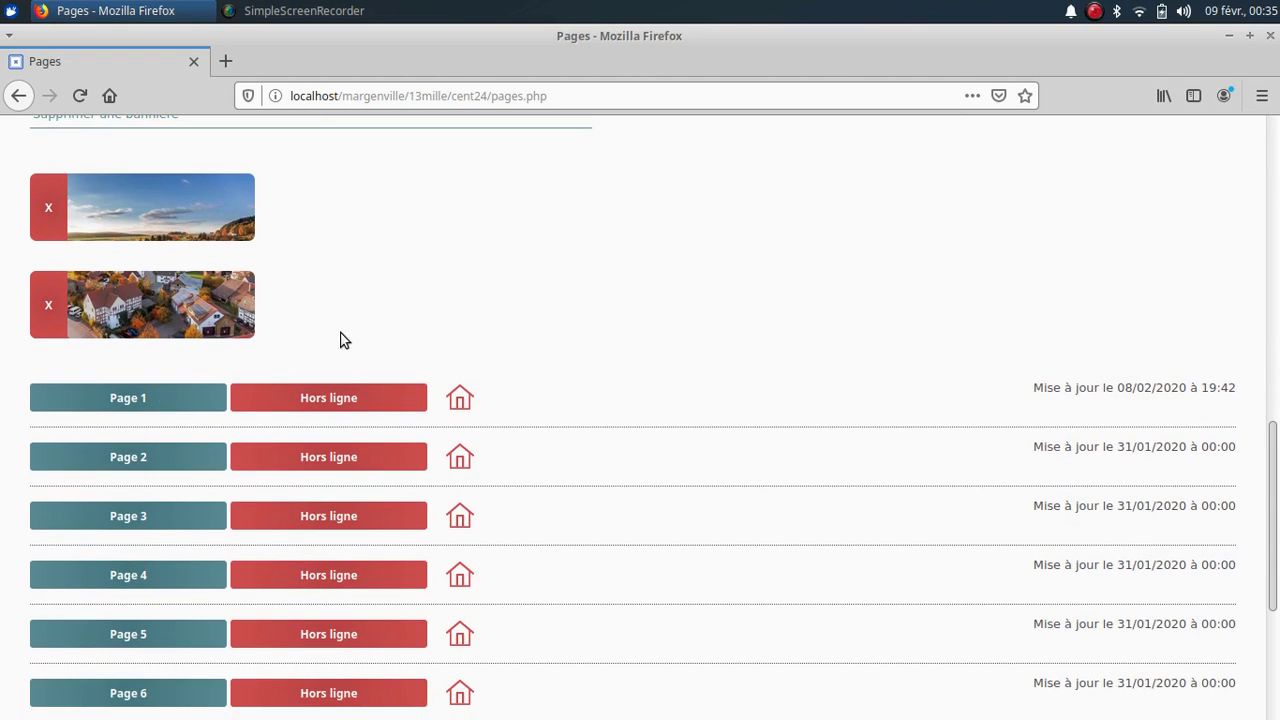
left_click(333, 400)
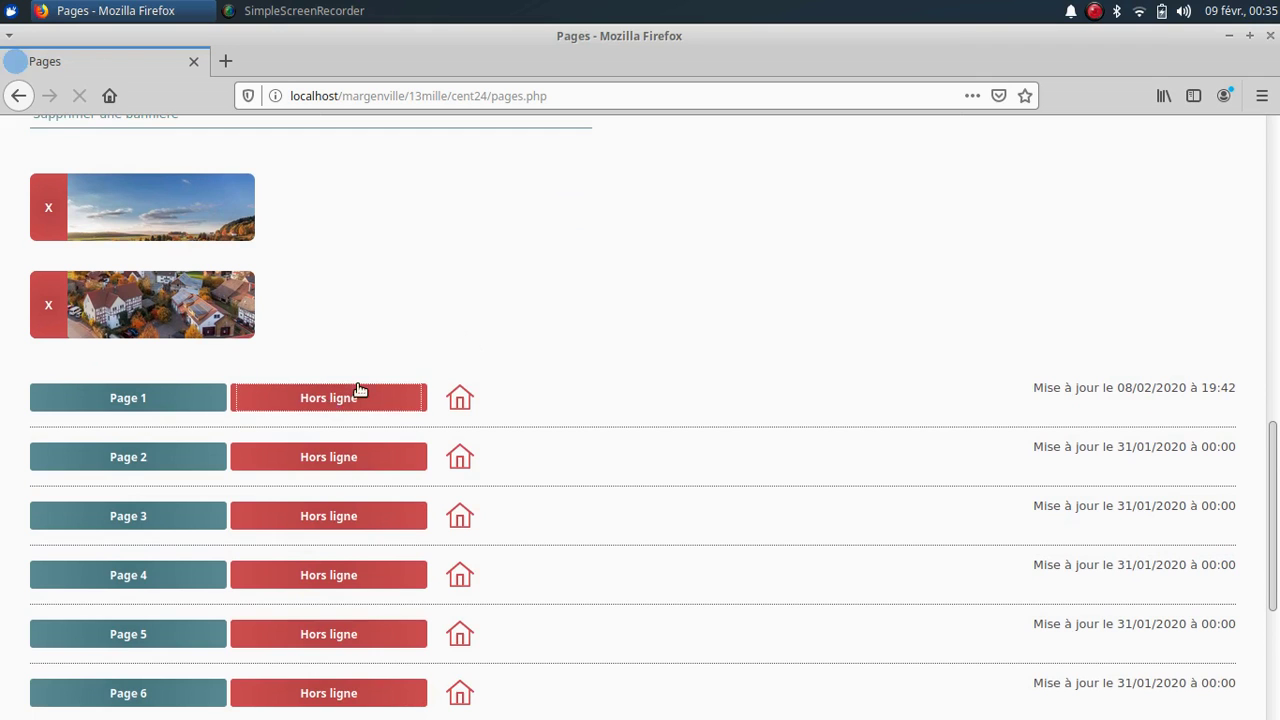
Assign the sky banner to Page 1 in its page settings, save, and return to the page list
scroll(388, 356, "down", 1)
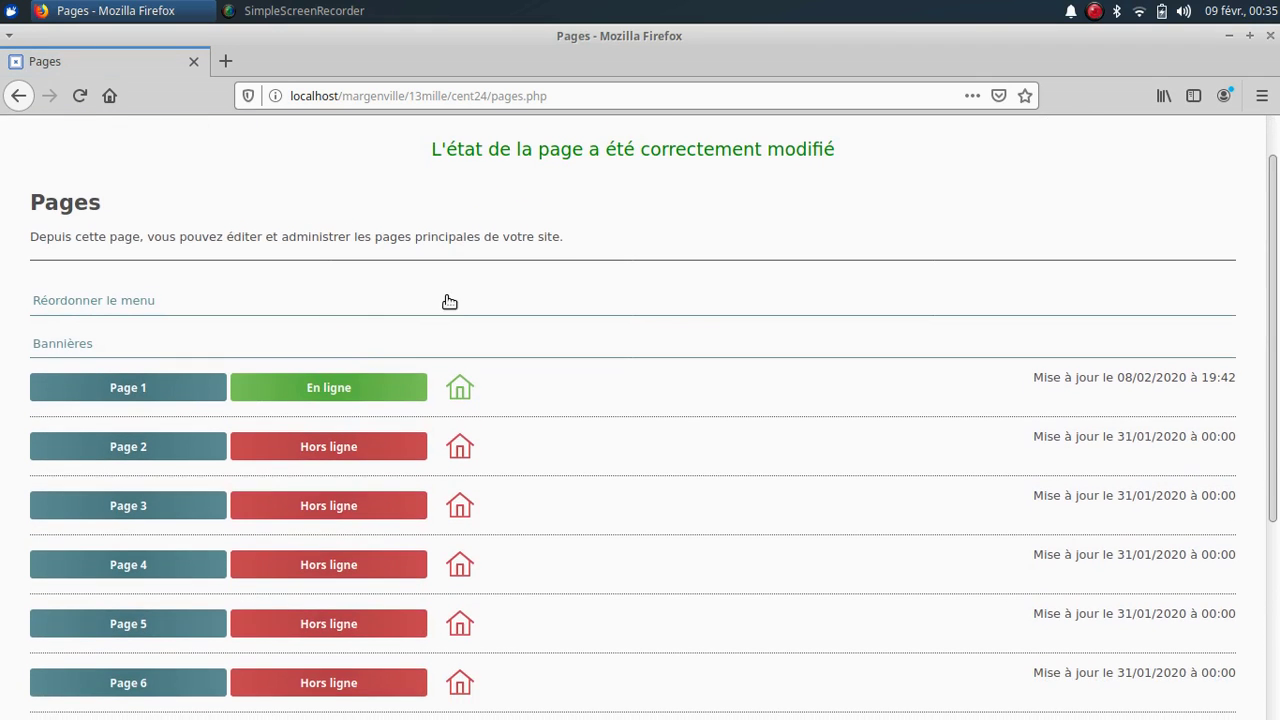
left_click(145, 391)
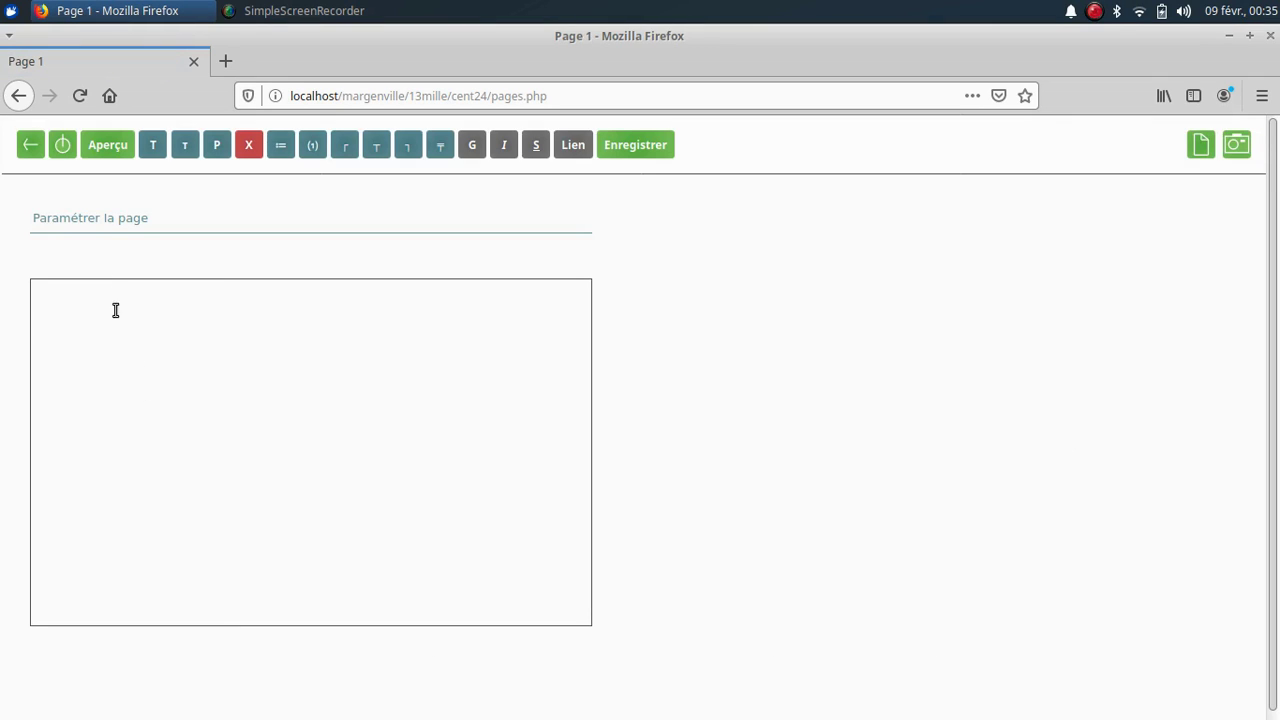
left_click(101, 218)
scroll(731, 301, "down", 5)
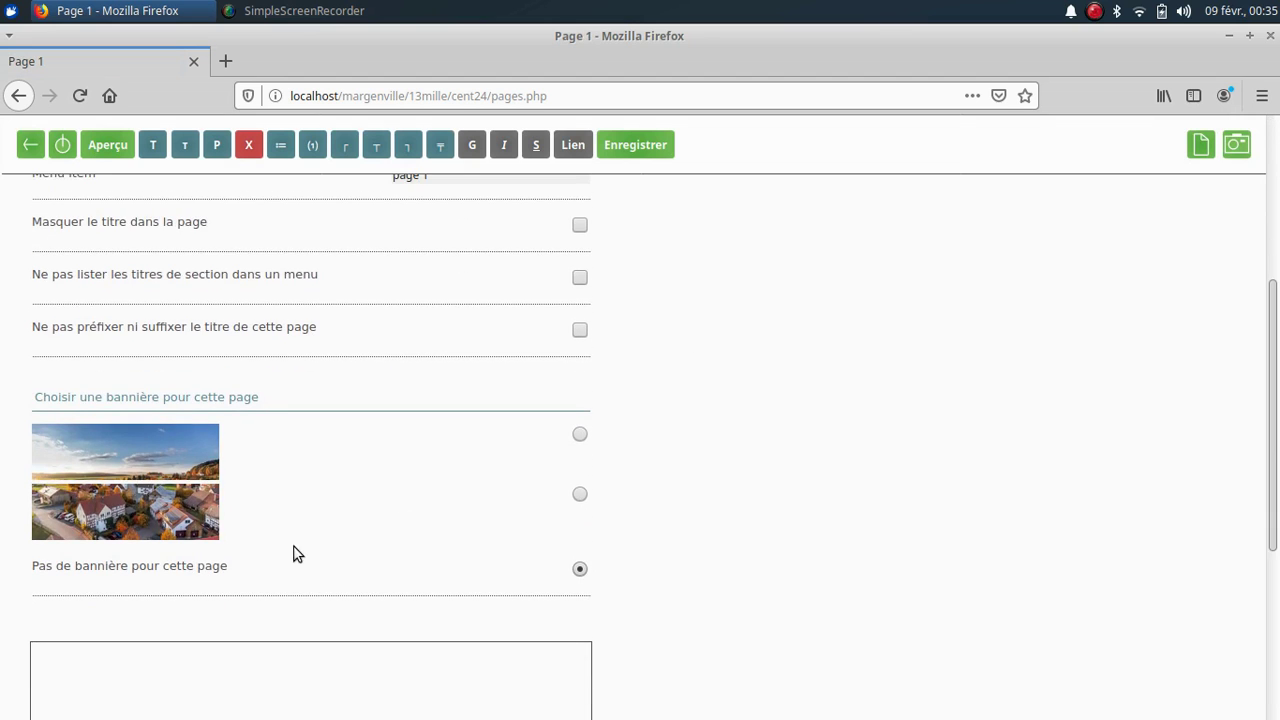
left_click(144, 451)
left_click(633, 146)
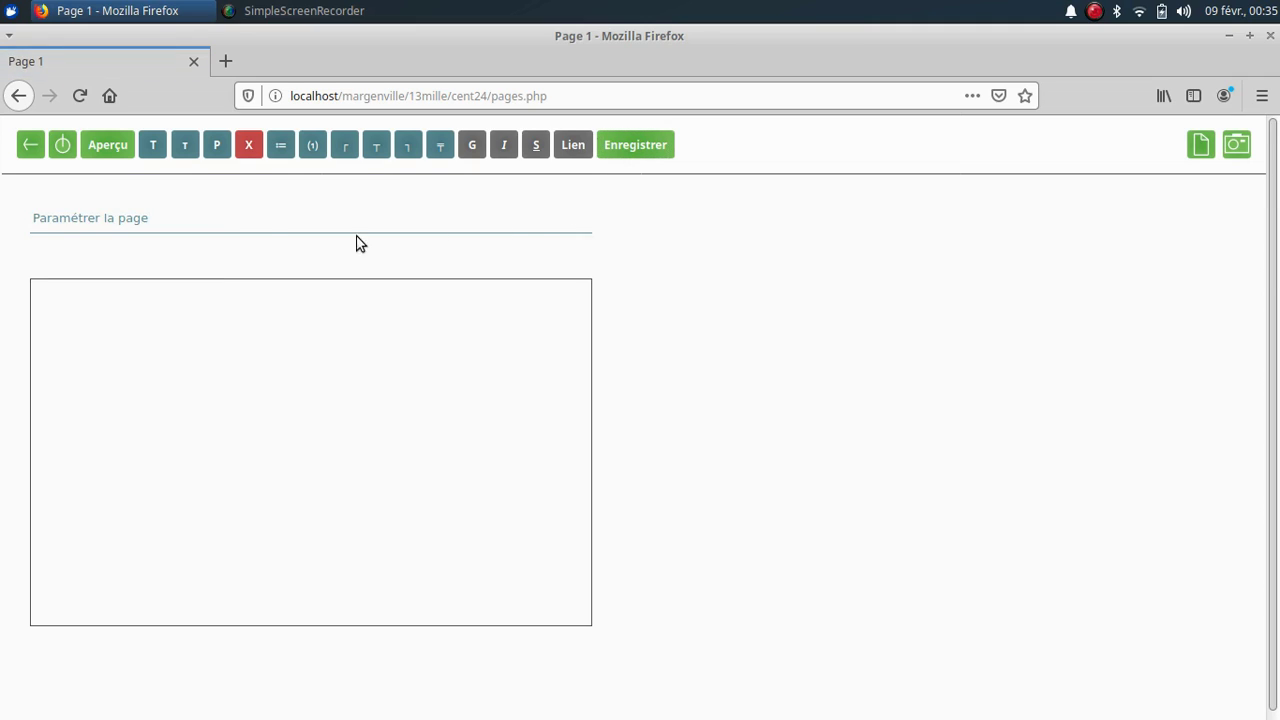
left_click(29, 147)
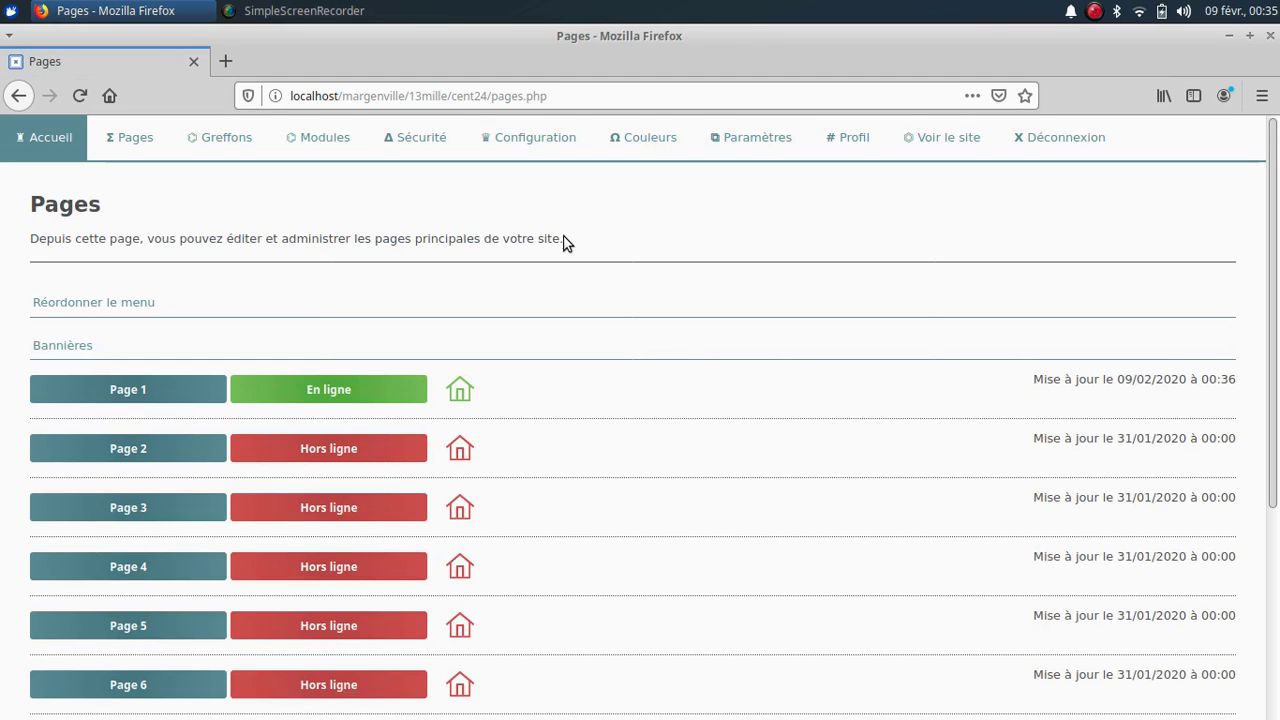
Assign the village houses banner to the "Bienvenue sur votre" home page, save, and return to the page list
scroll(567, 240, "down", 5)
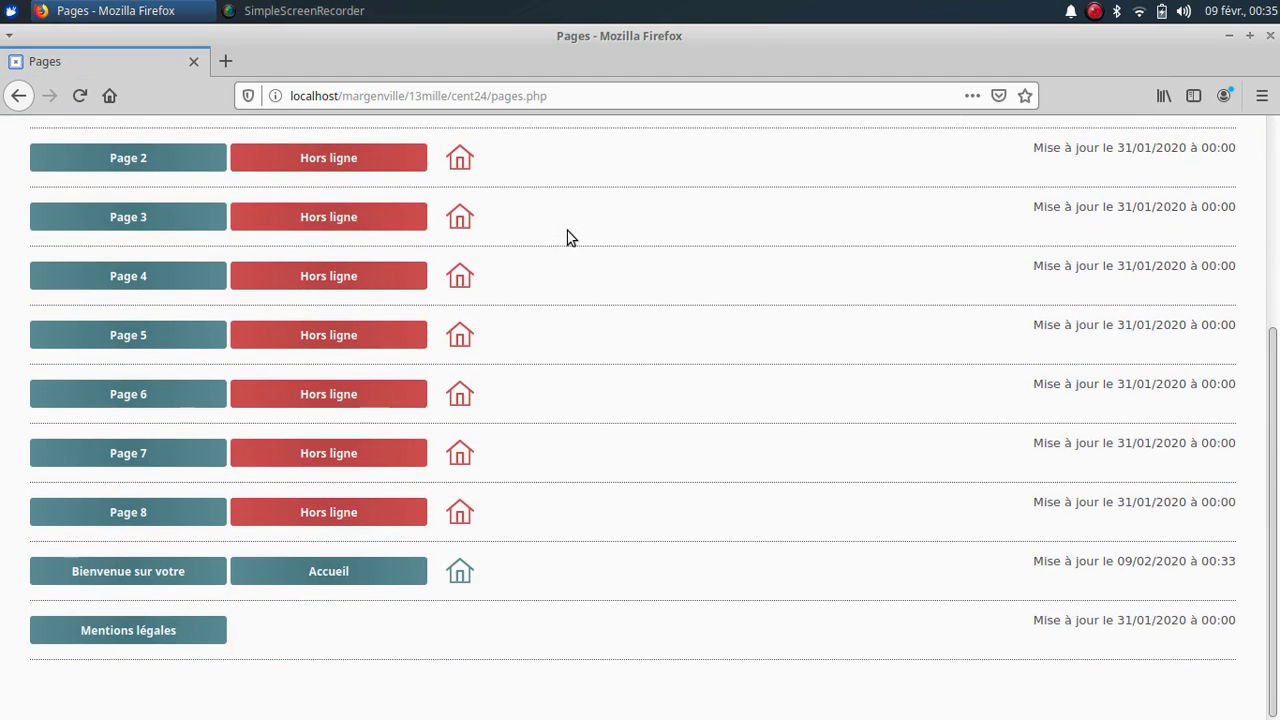
left_click(147, 571)
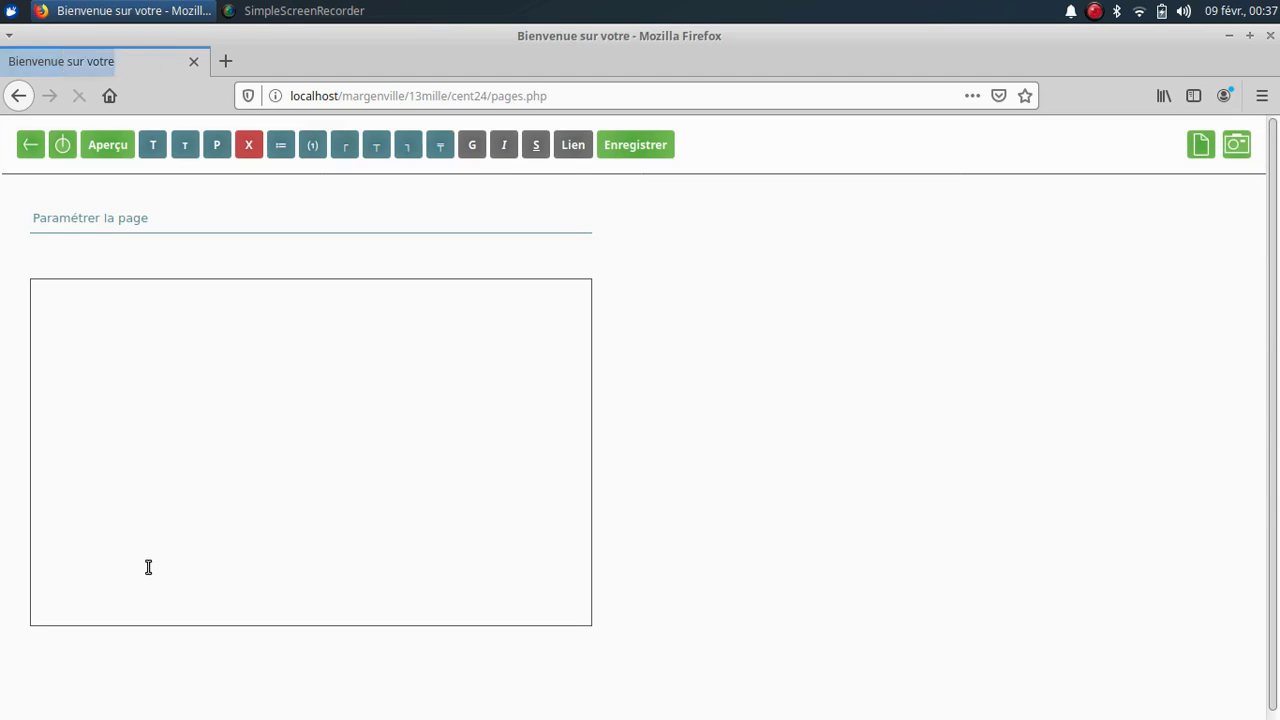
left_click(85, 227)
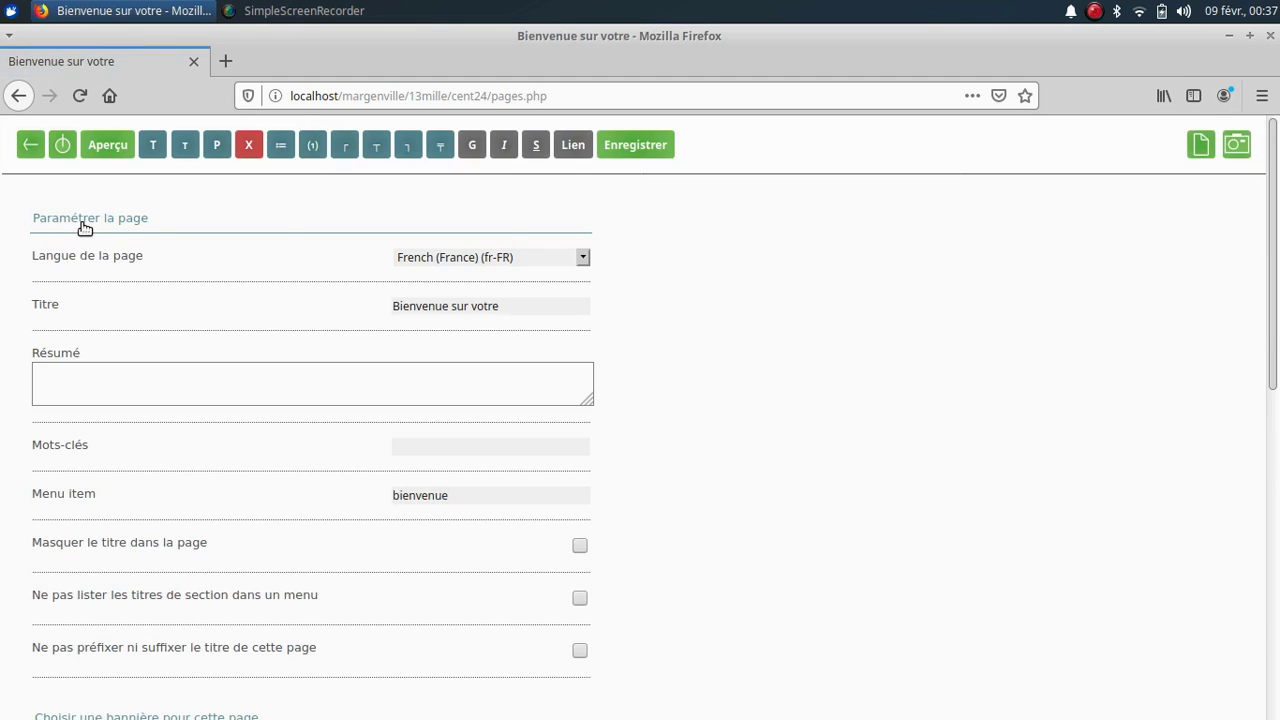
scroll(635, 275, "down", 4)
scroll(643, 287, "down", 3)
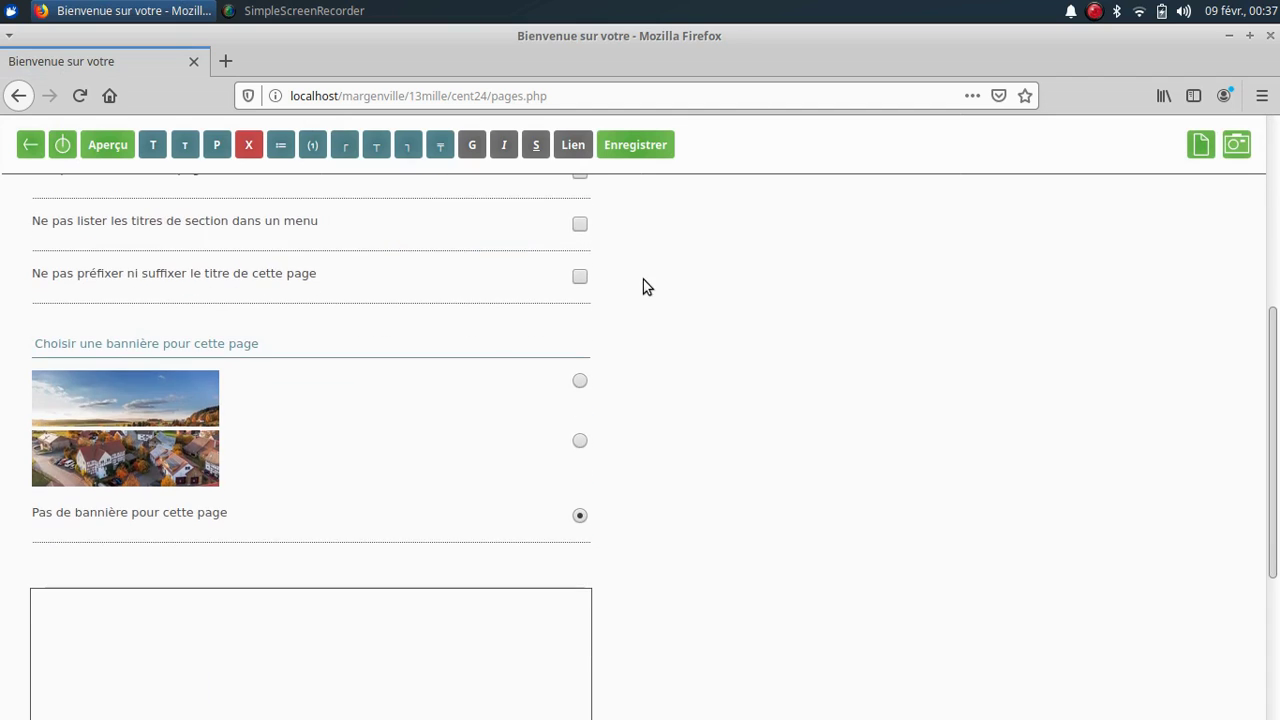
left_click(157, 465)
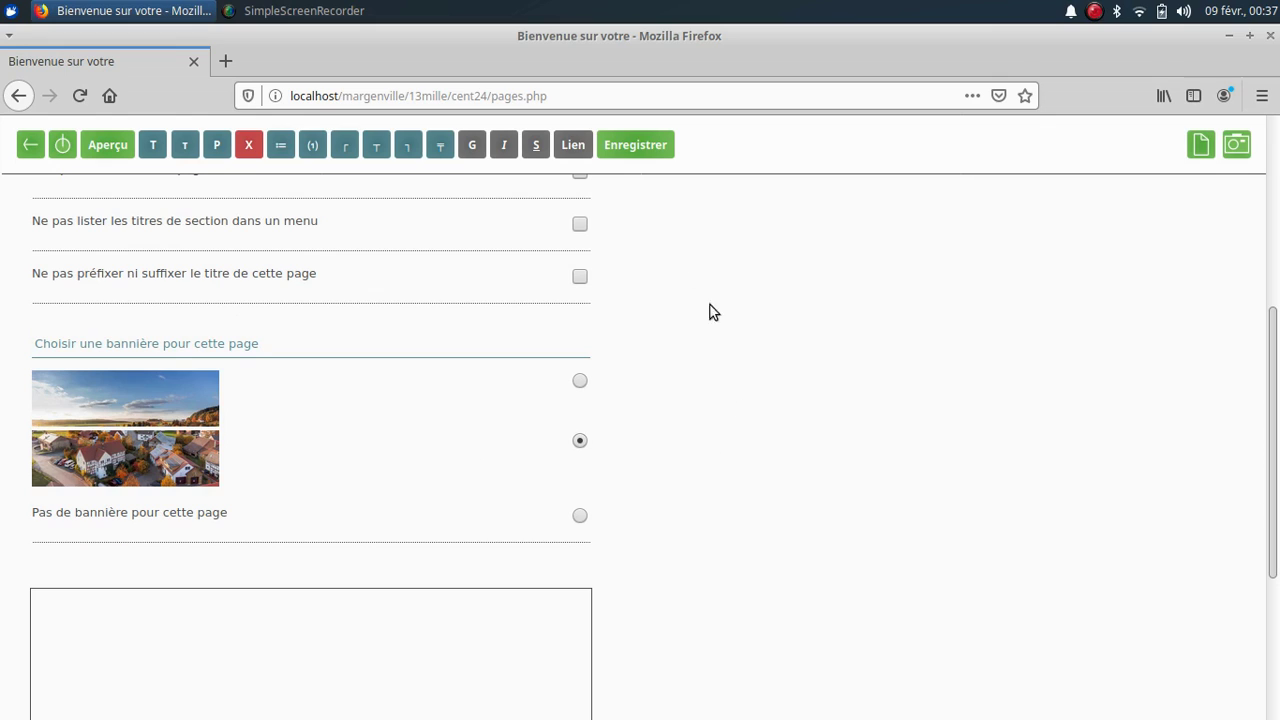
left_click(643, 152)
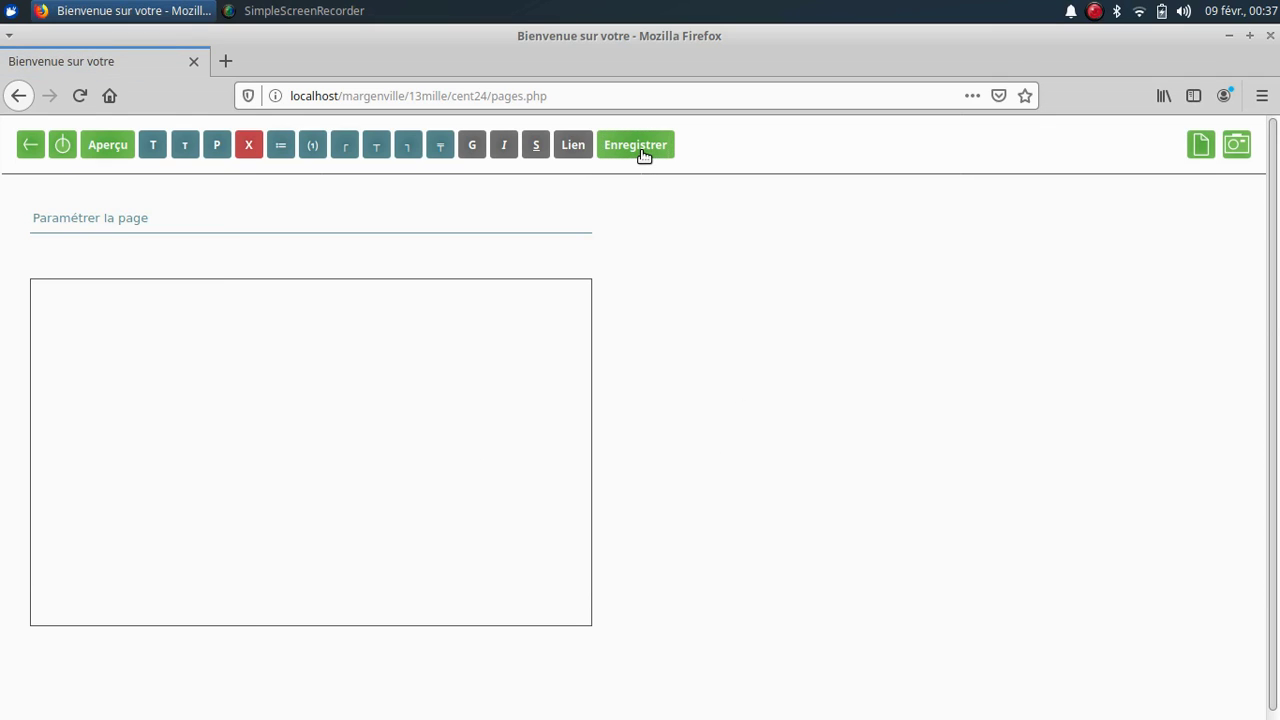
left_click(32, 147)
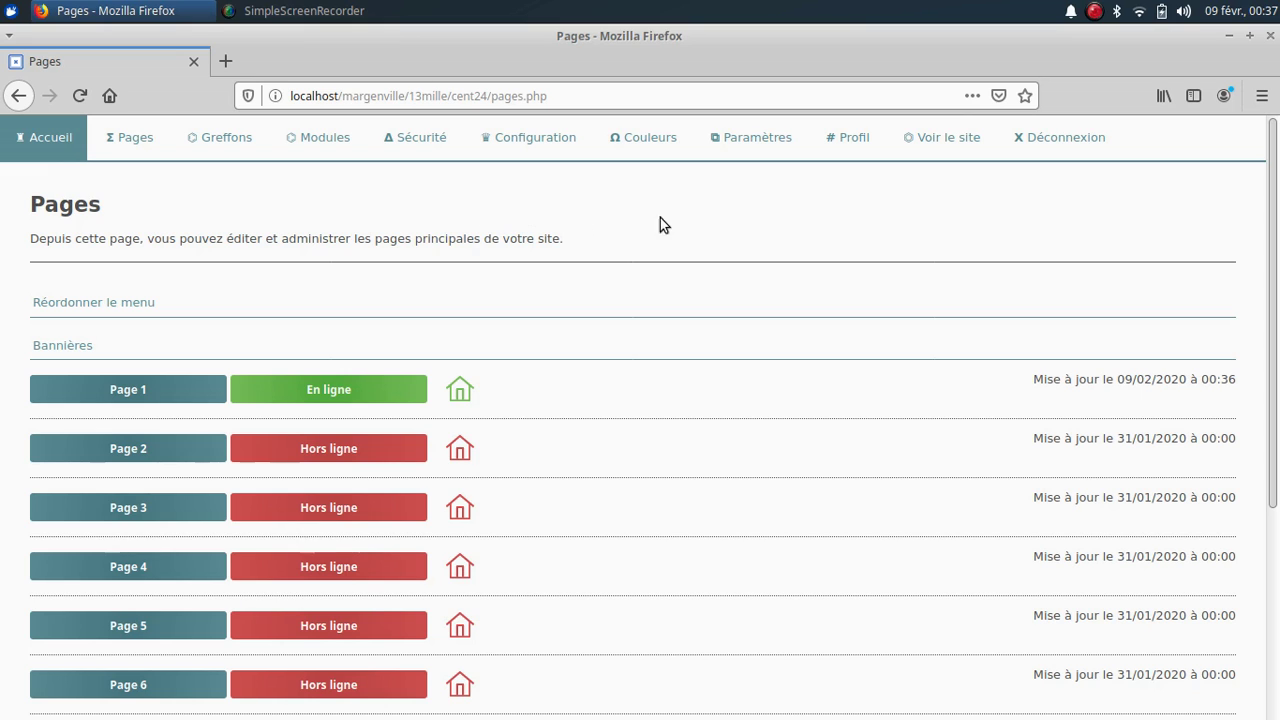
View the public site and compare the banners on the Page 1 and Bienvenue pages
left_click(941, 142)
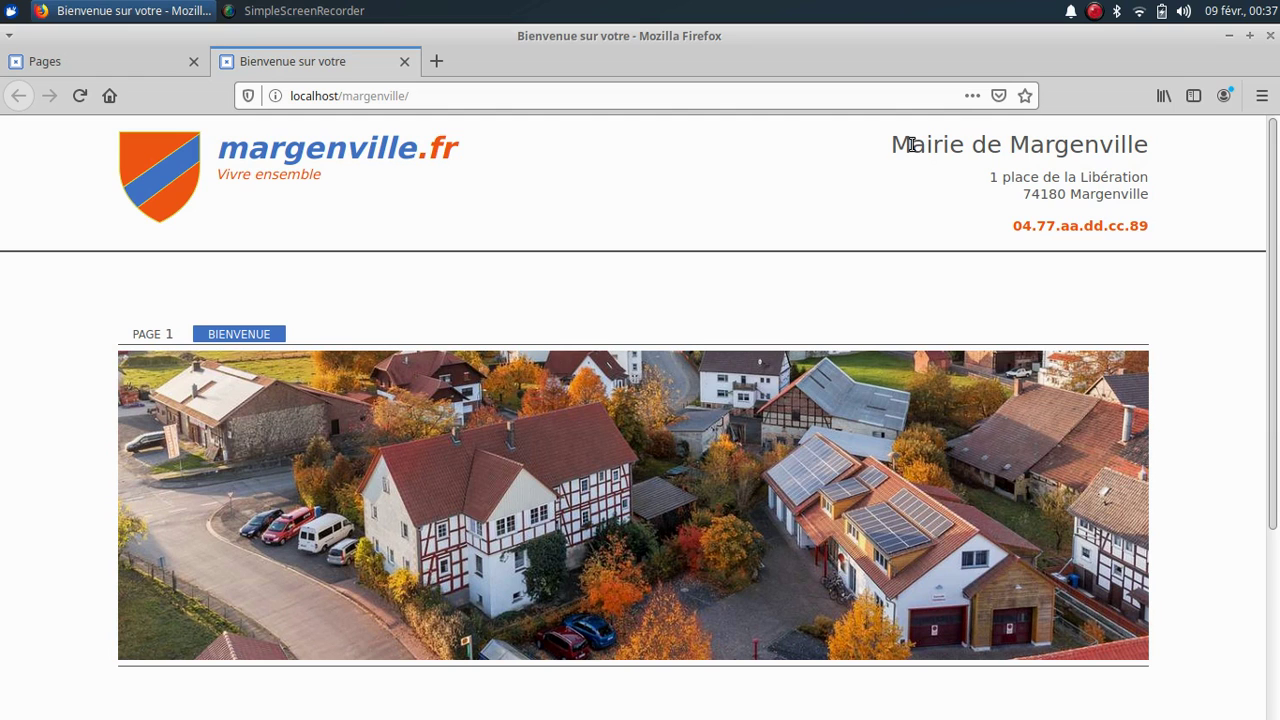
left_click(146, 338)
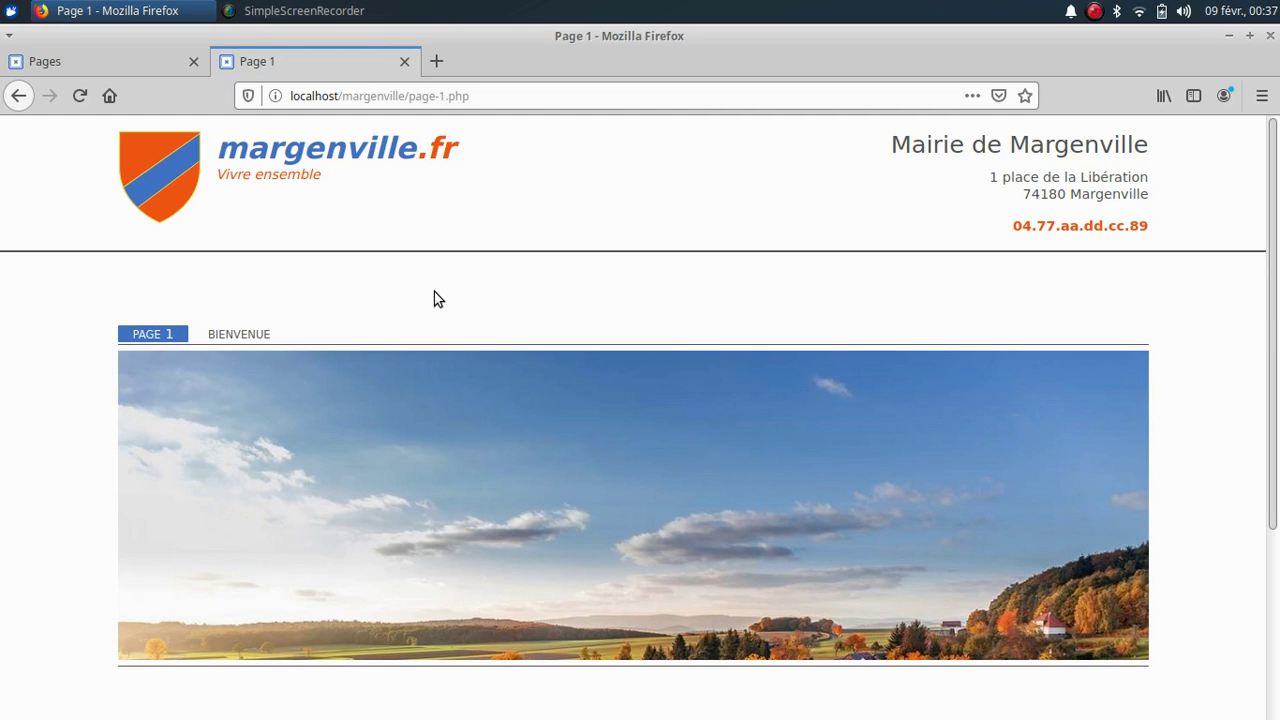
left_click(237, 336)
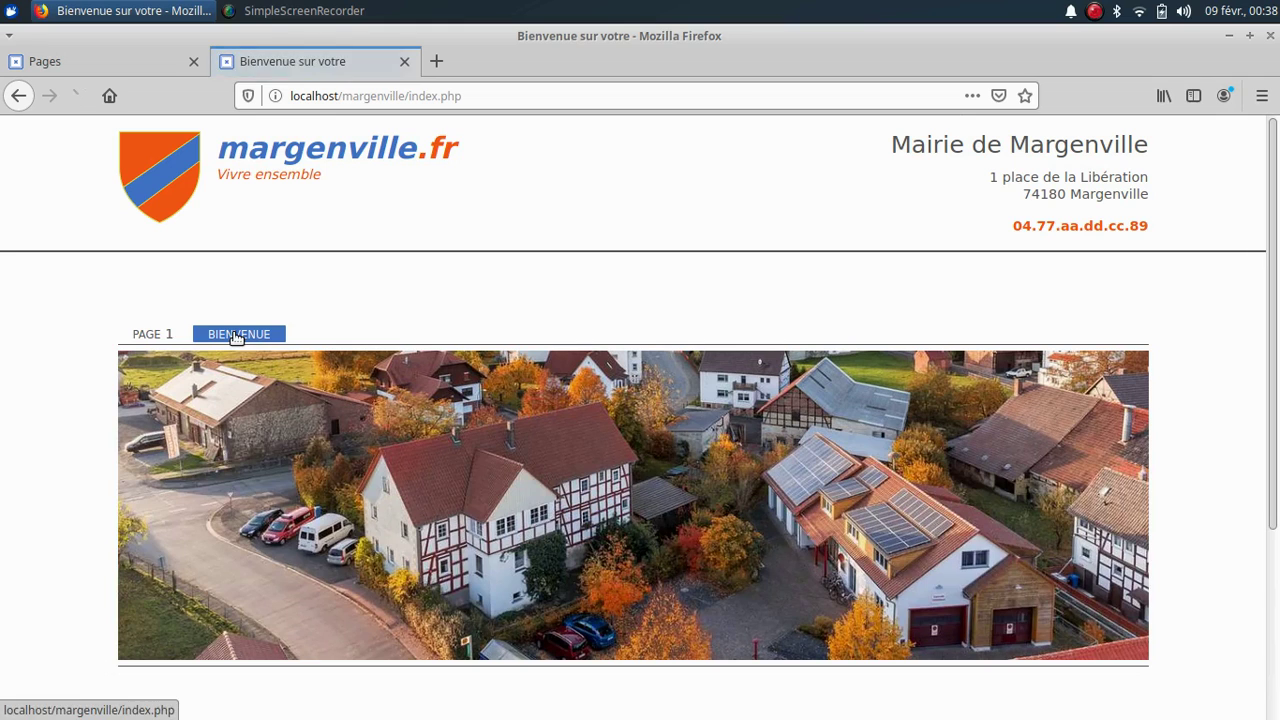
left_click(145, 335)
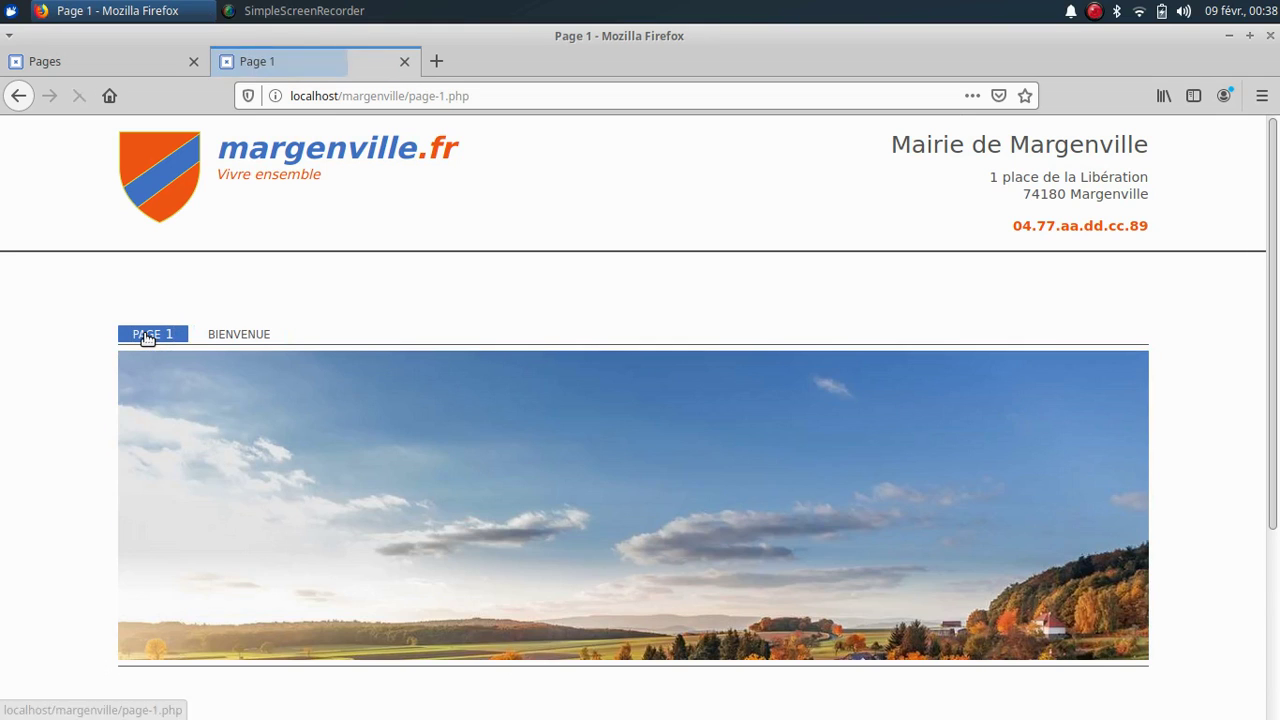
left_click(216, 337)
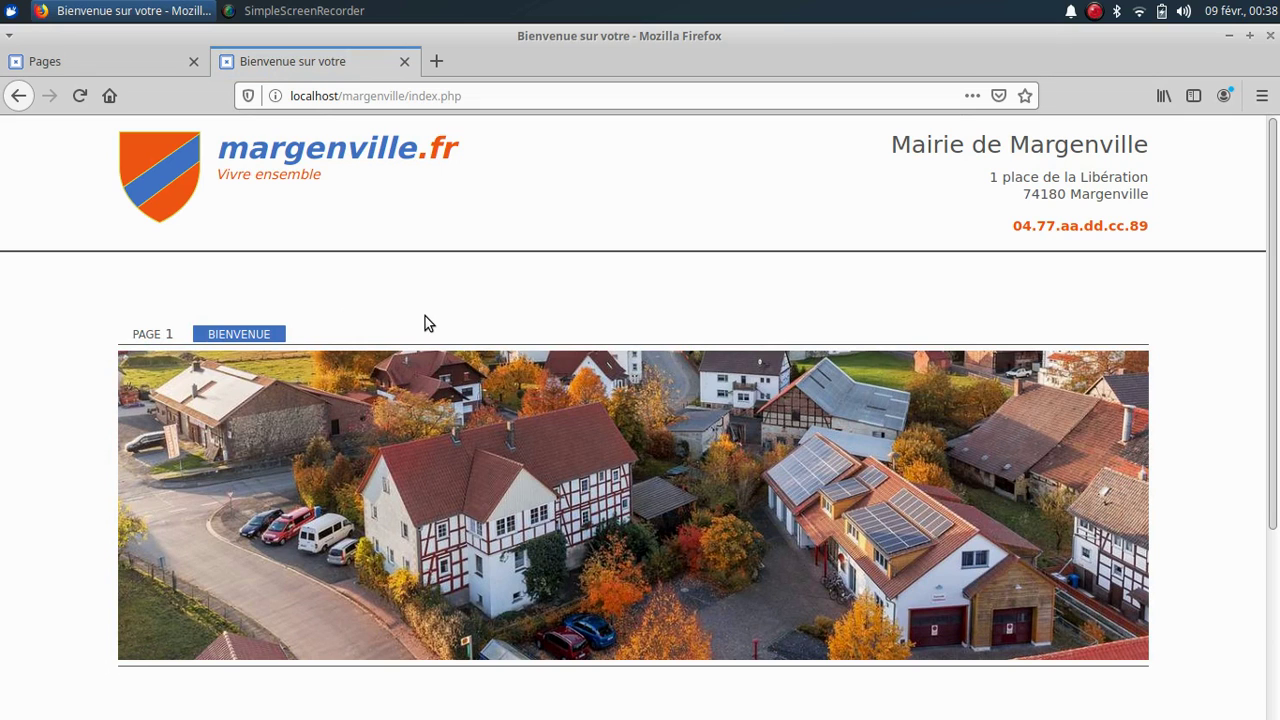
Return to the Pages administration and delete the sky banner banner.01.S.jpg from the banner section, confirming the deletion
left_click(137, 62)
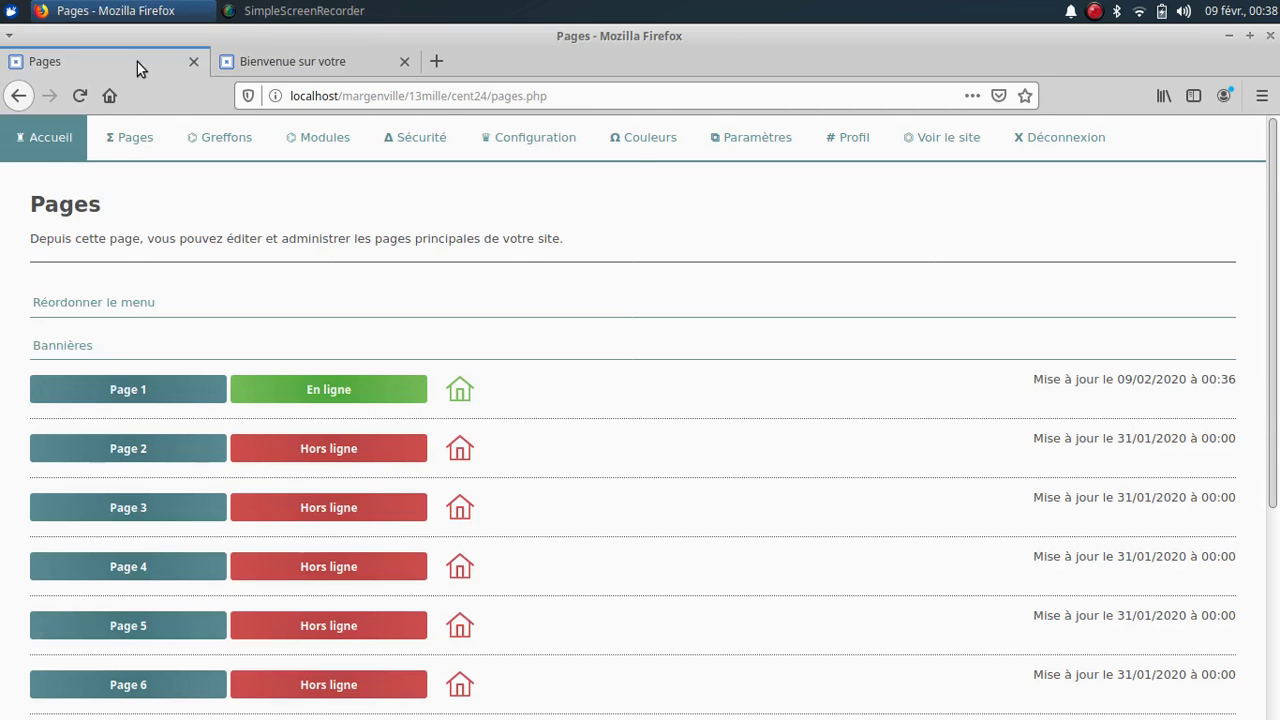
left_click(48, 347)
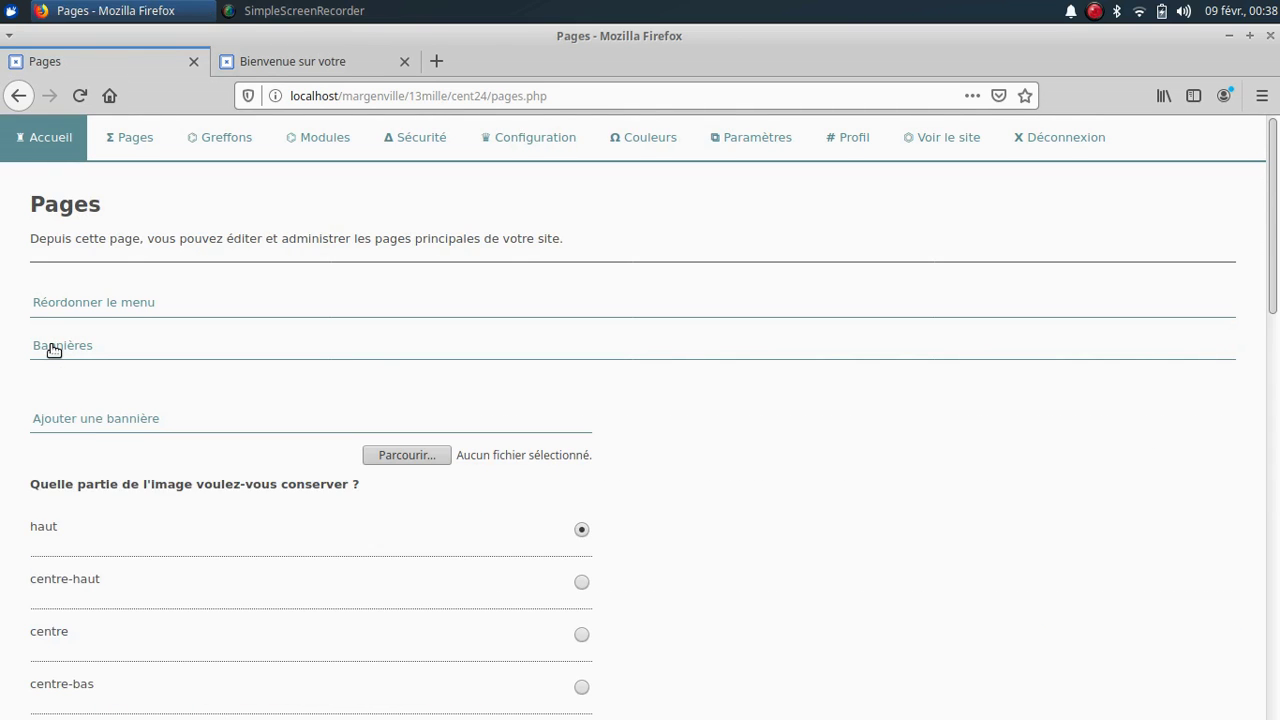
scroll(265, 292, "down", 5)
scroll(265, 292, "down", 8)
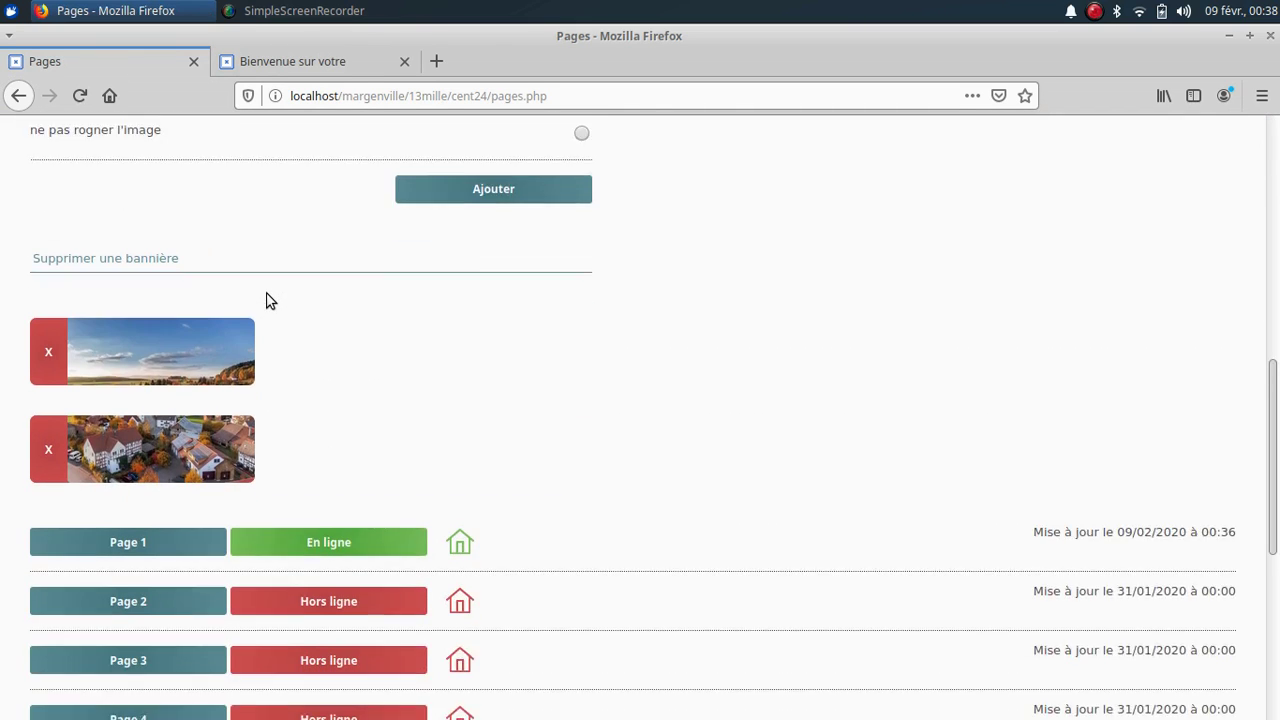
left_click(50, 315)
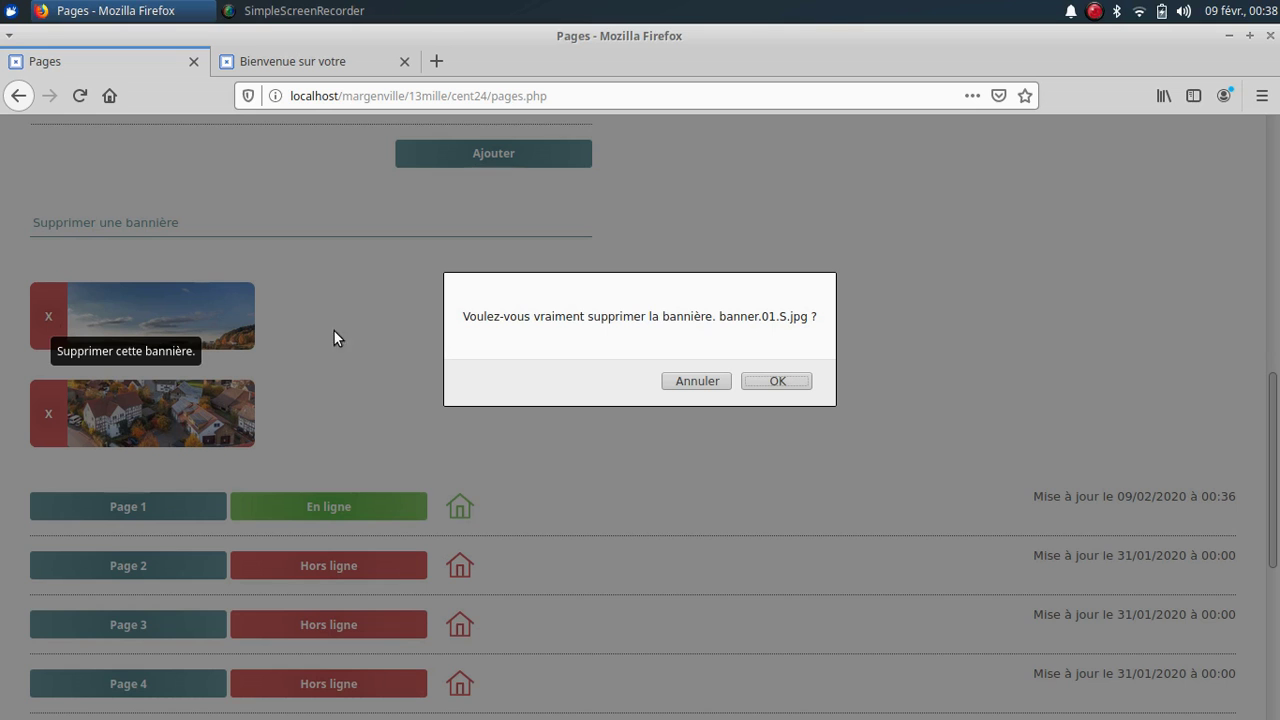
left_click(777, 382)
Delete the remaining village houses banner, banner.02.S.jpg, and confirm the deletion
scroll(91, 299, "down", 9)
scroll(80, 320, "down", 4)
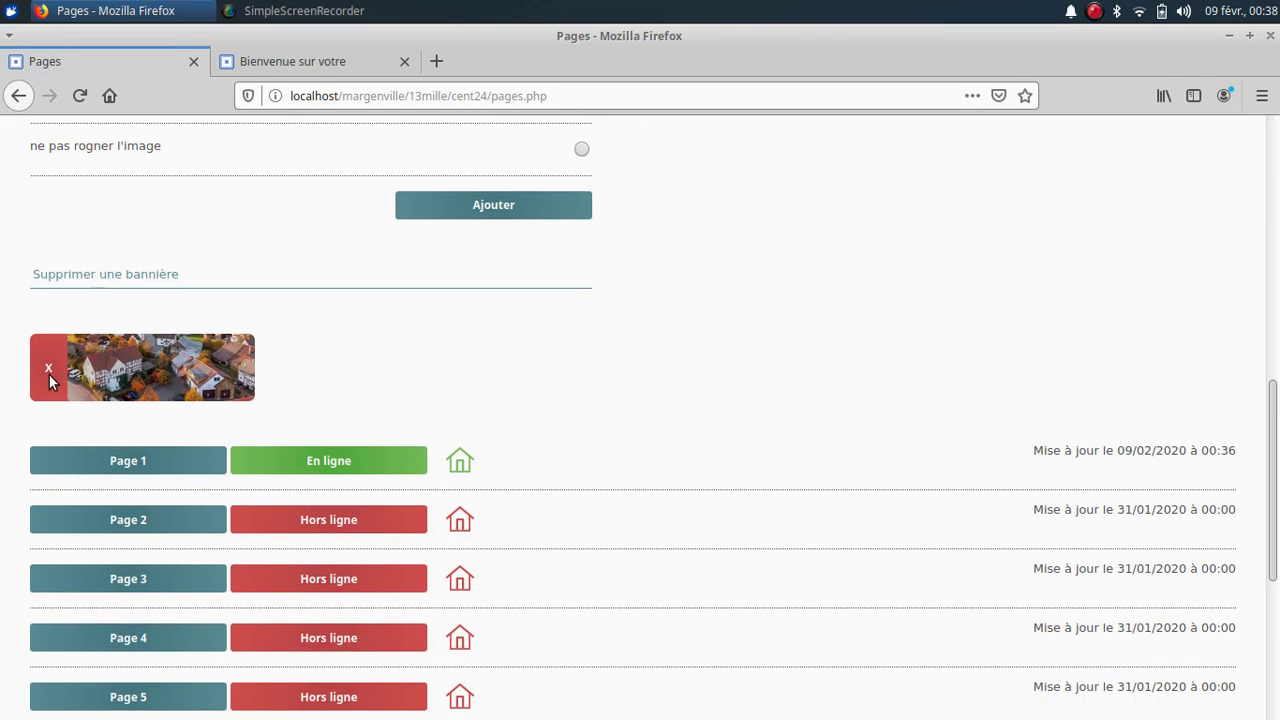
left_click(47, 368)
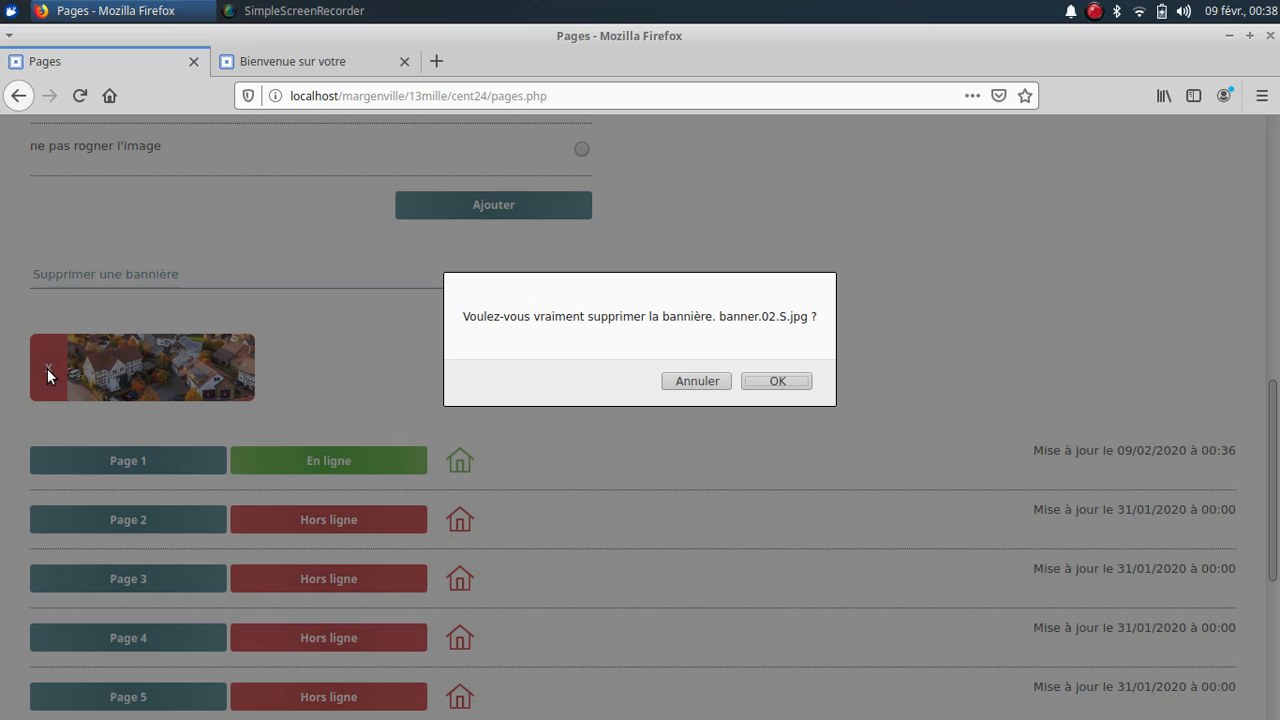
left_click(777, 380)
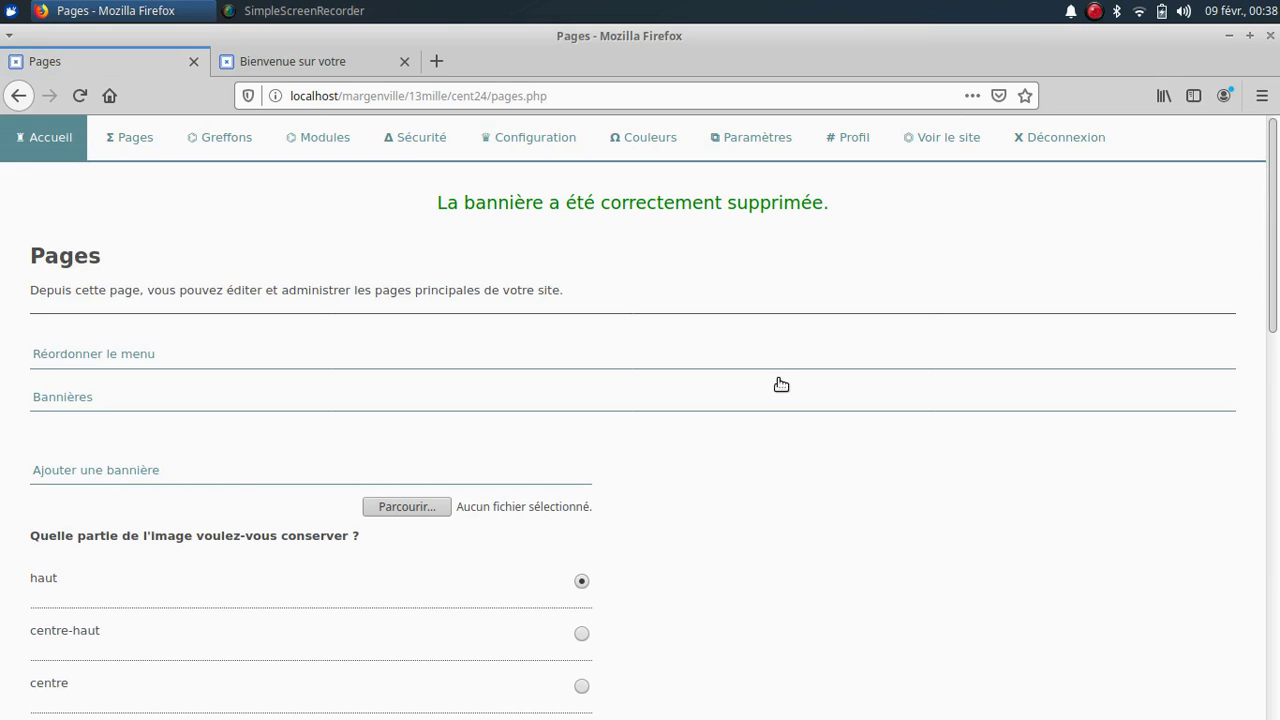
Reload the public site and examine the banner area on the Bienvenue page and on Page 1
left_click(306, 62)
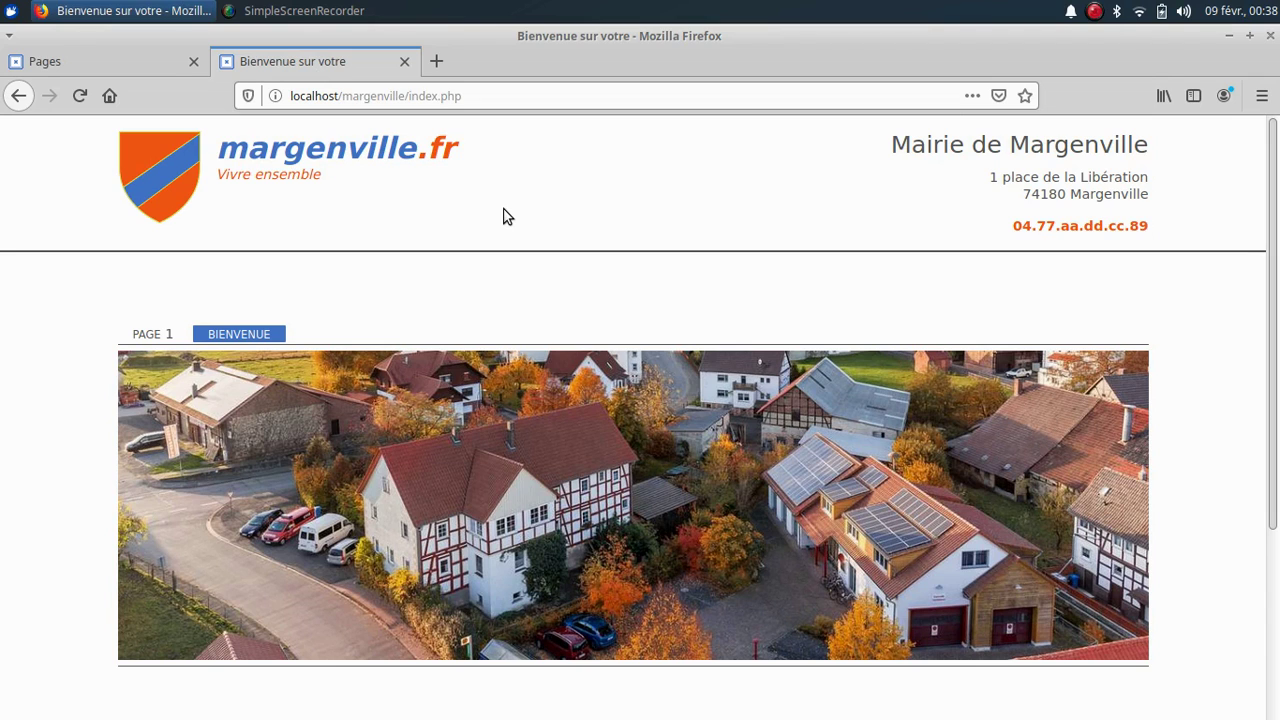
left_click(80, 96)
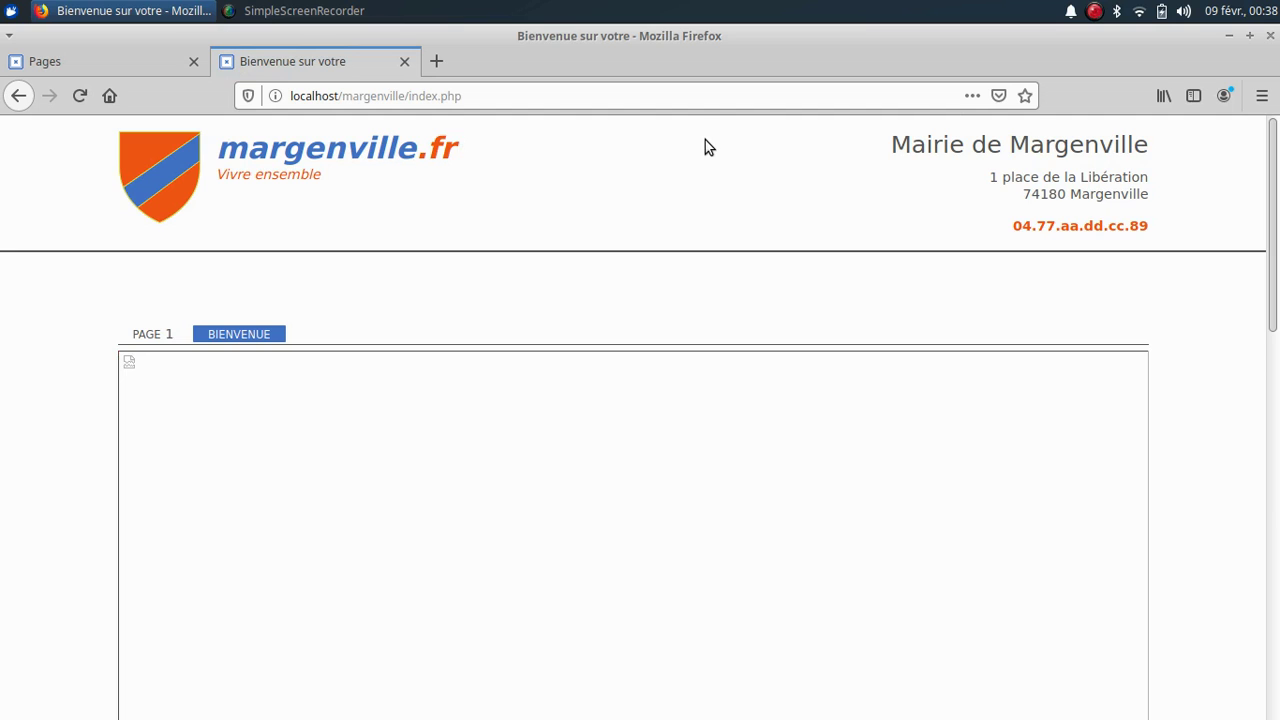
scroll(704, 148, "down", 5)
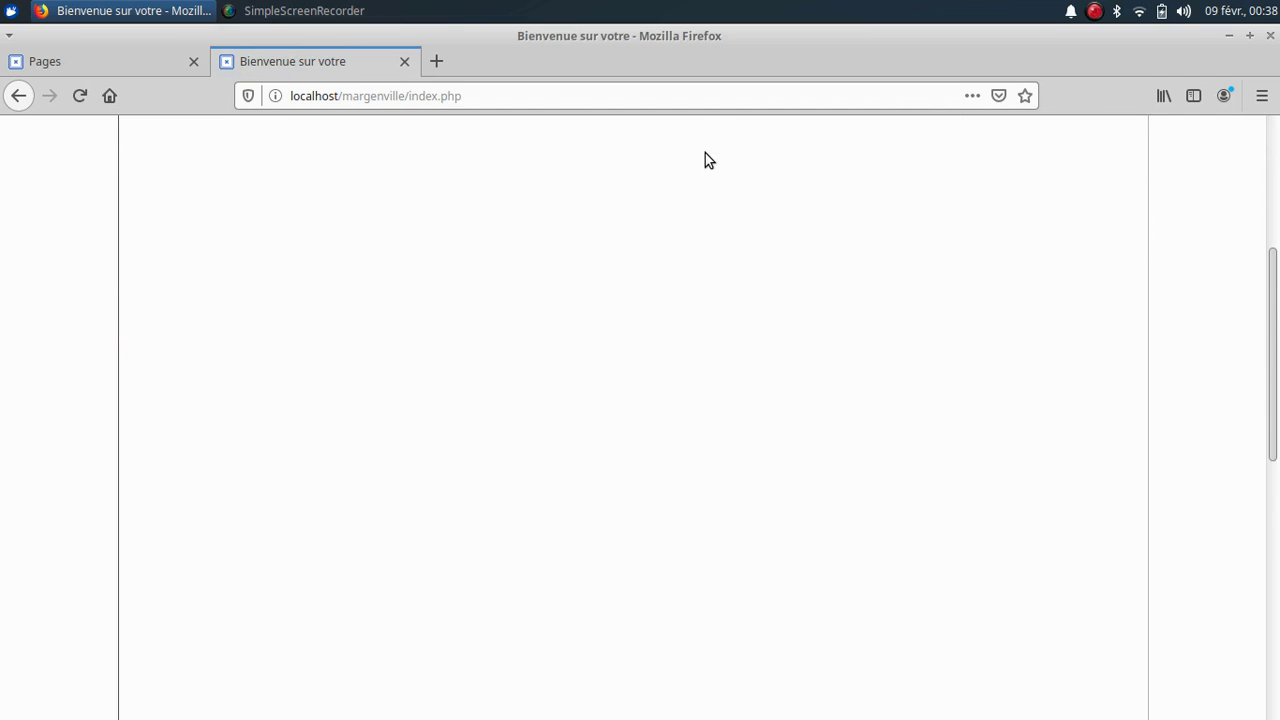
scroll(704, 152, "down", 5)
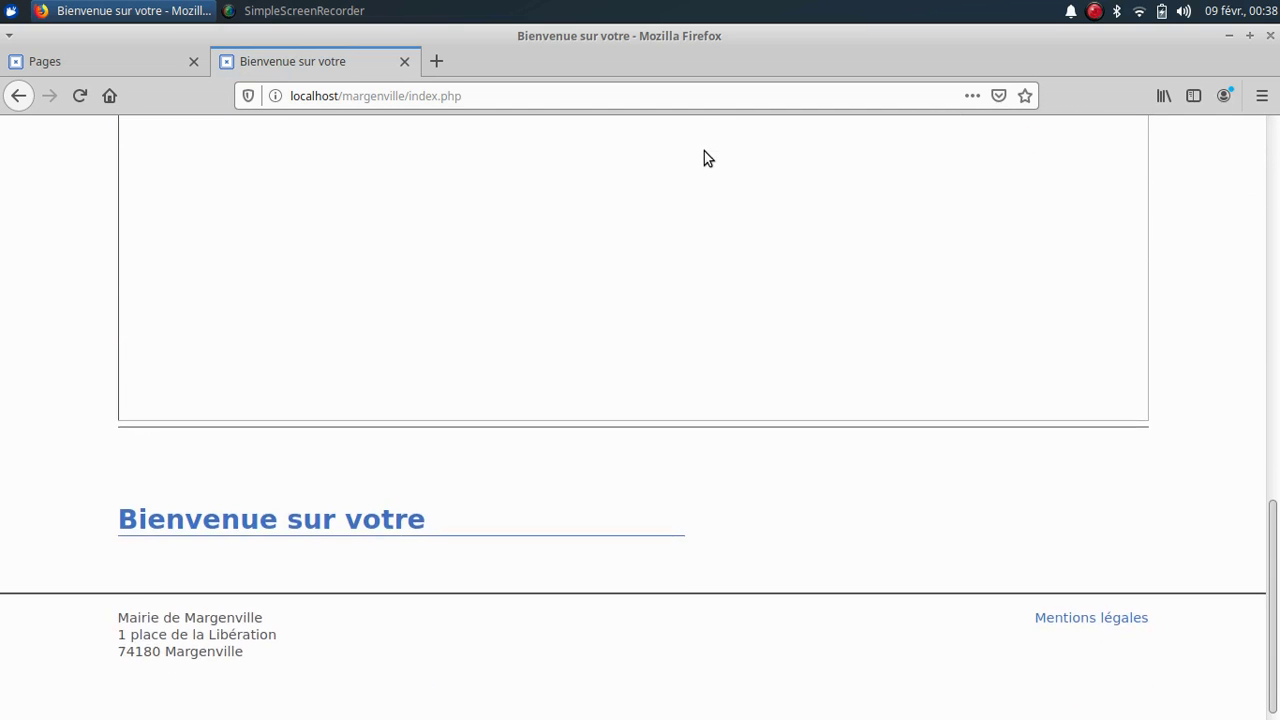
scroll(705, 152, "up", 4)
scroll(708, 150, "up", 5)
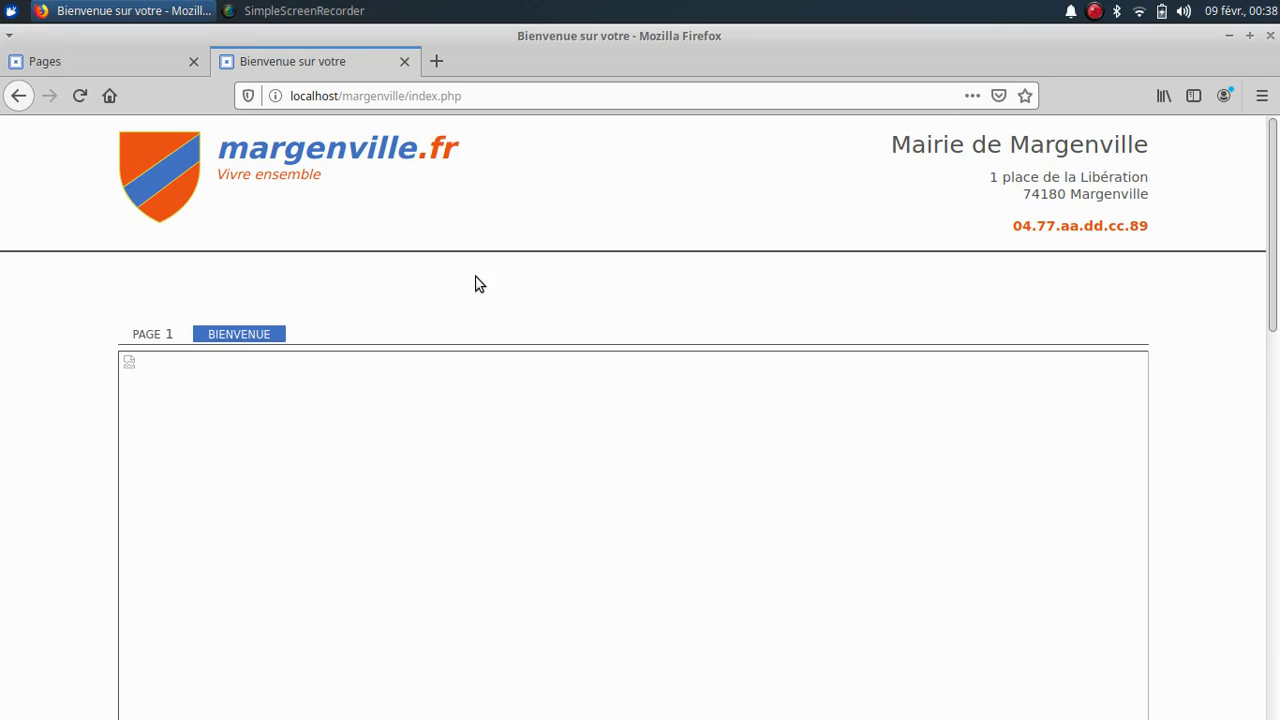
left_click(146, 338)
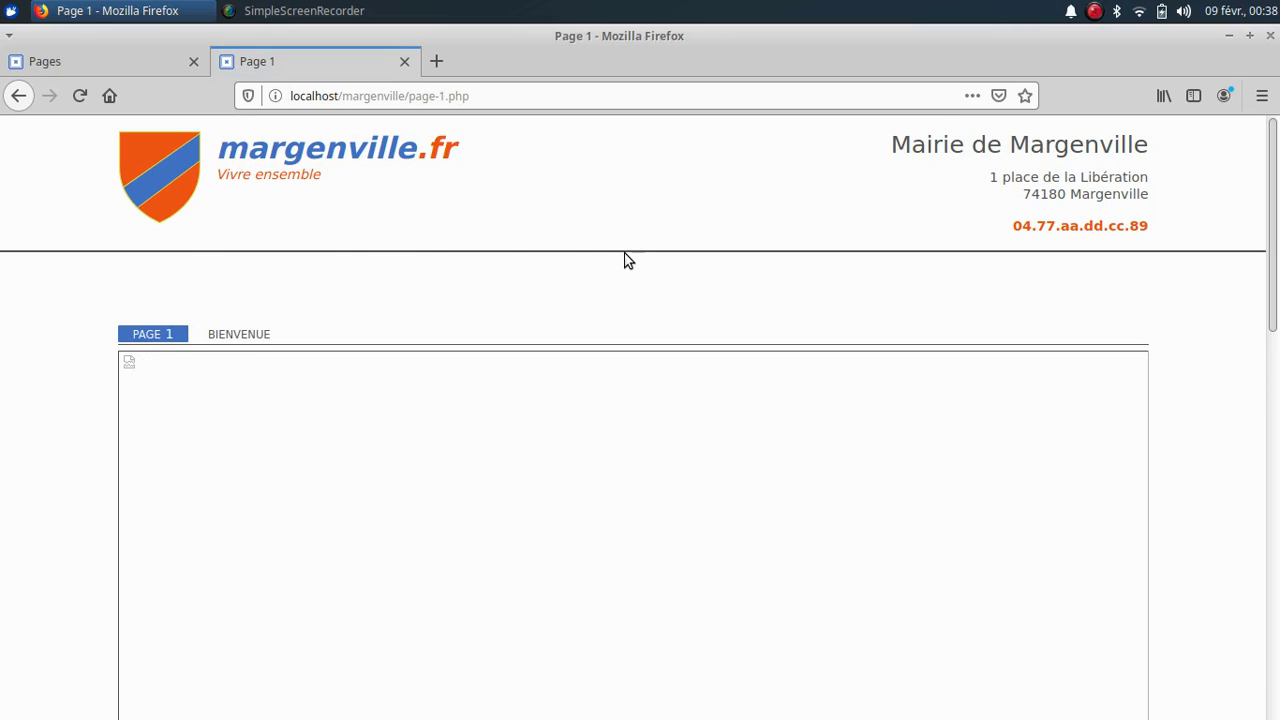
Save Page 1 with "Pas de bannière pour cette page" selected in its page settings, and return to the page list
left_click(95, 62)
scroll(297, 303, "down", 10)
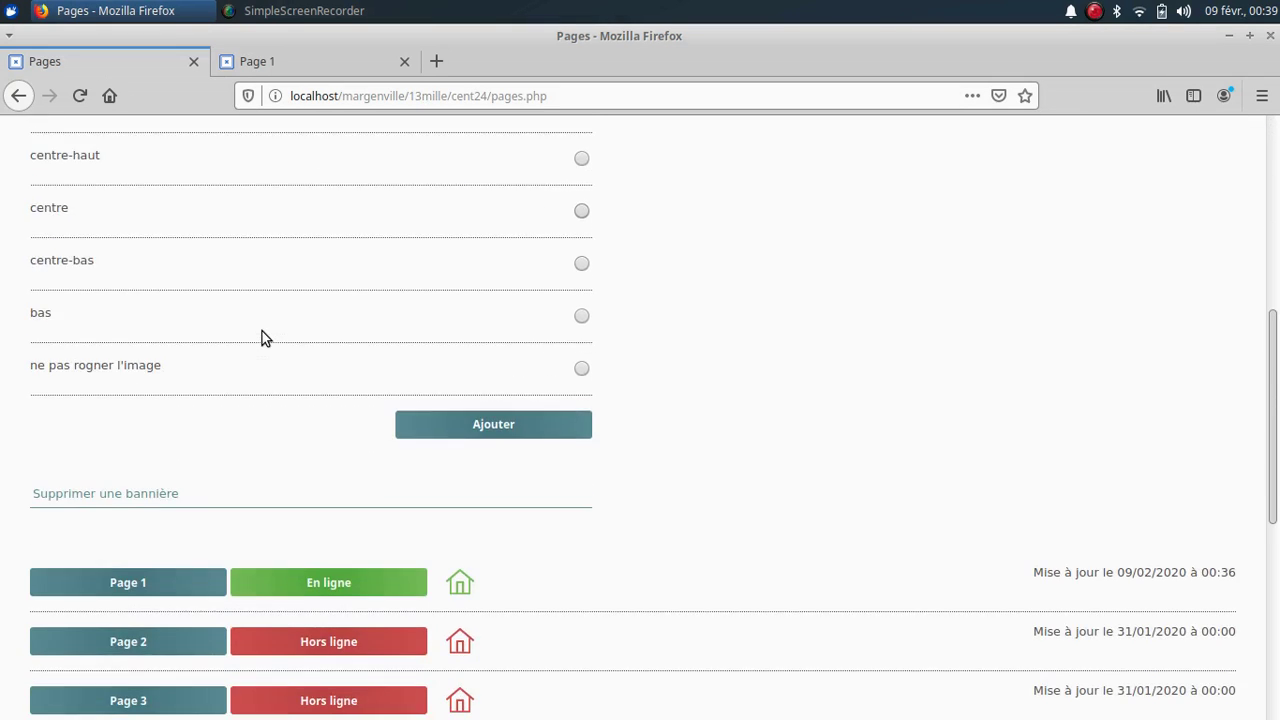
scroll(261, 339, "down", 2)
left_click(153, 311)
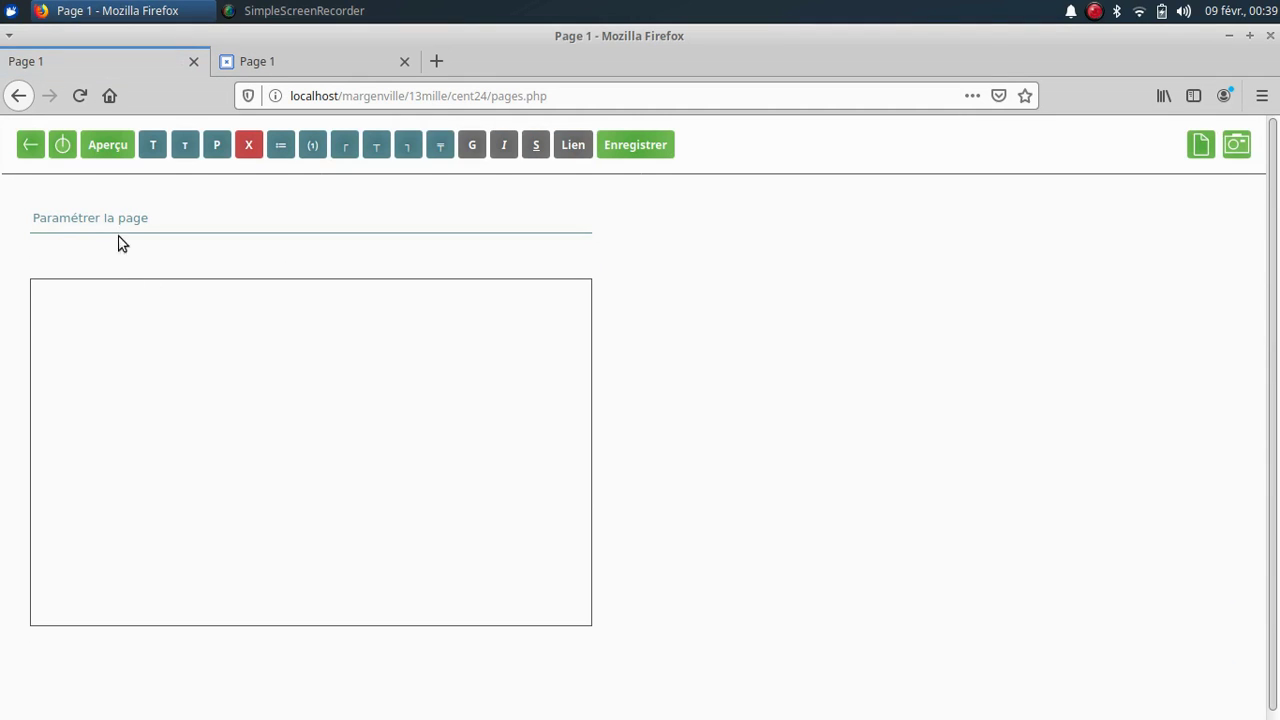
left_click(121, 222)
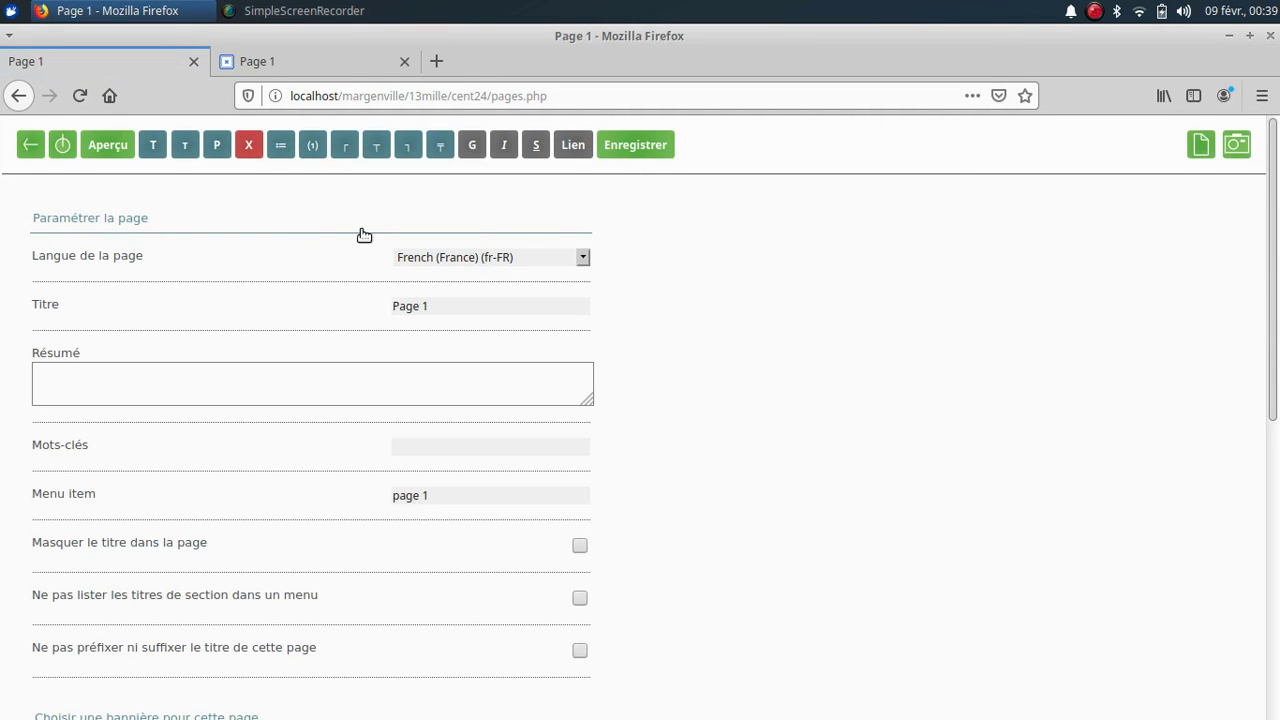
scroll(617, 306, "down", 1)
scroll(620, 323, "down", 5)
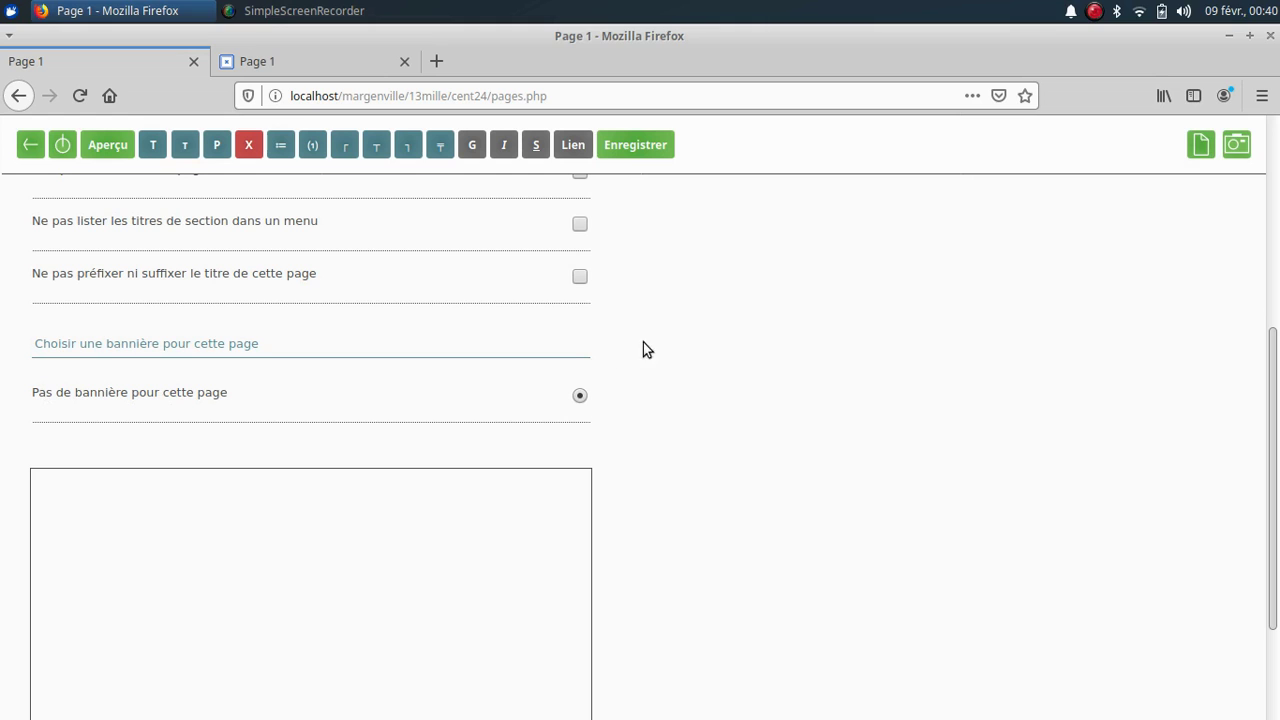
left_click(632, 146)
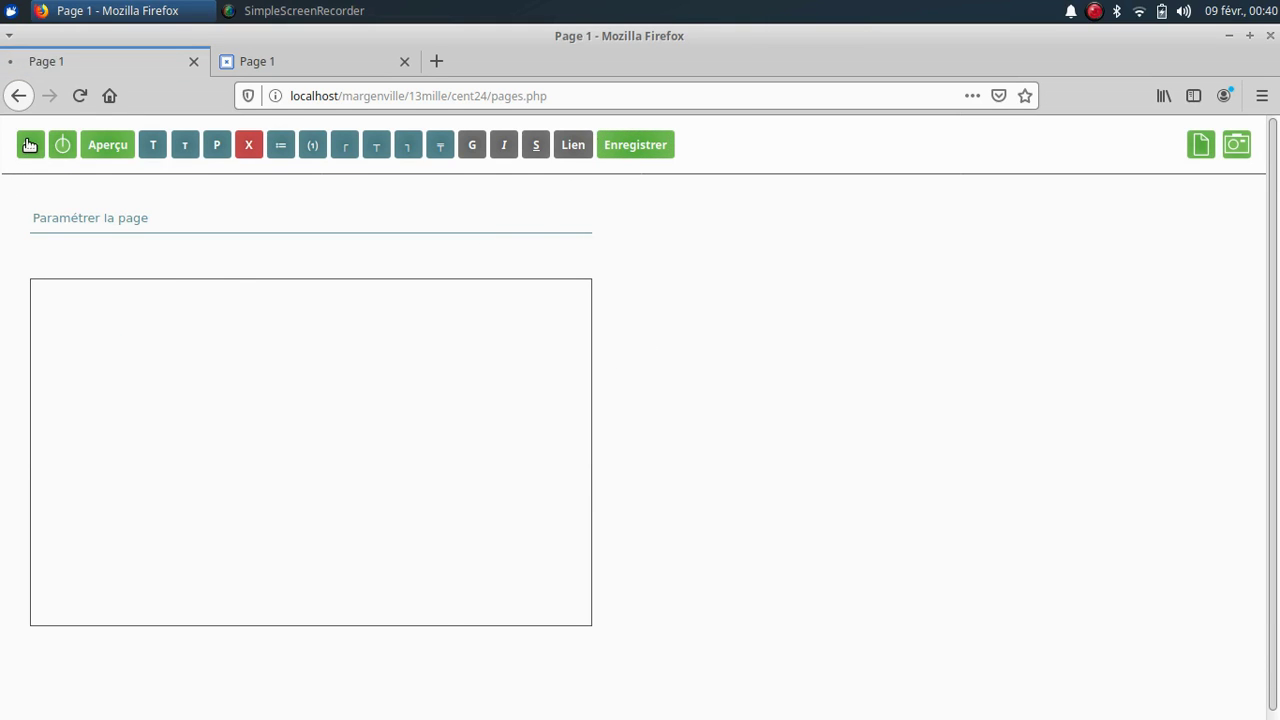
left_click(29, 146)
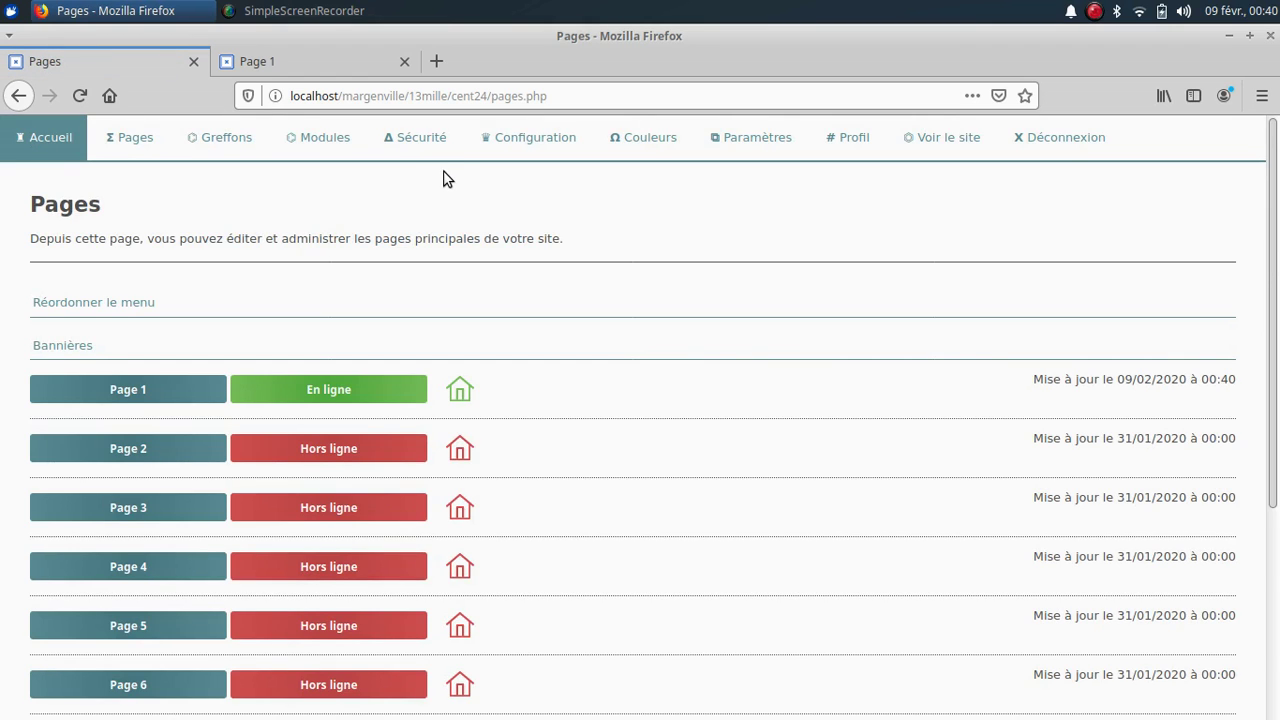
Save the "Bienvenue sur votre" home page with "Pas de bannière pour cette page" selected, and return to the page list
scroll(449, 185, "down", 5)
left_click(109, 572)
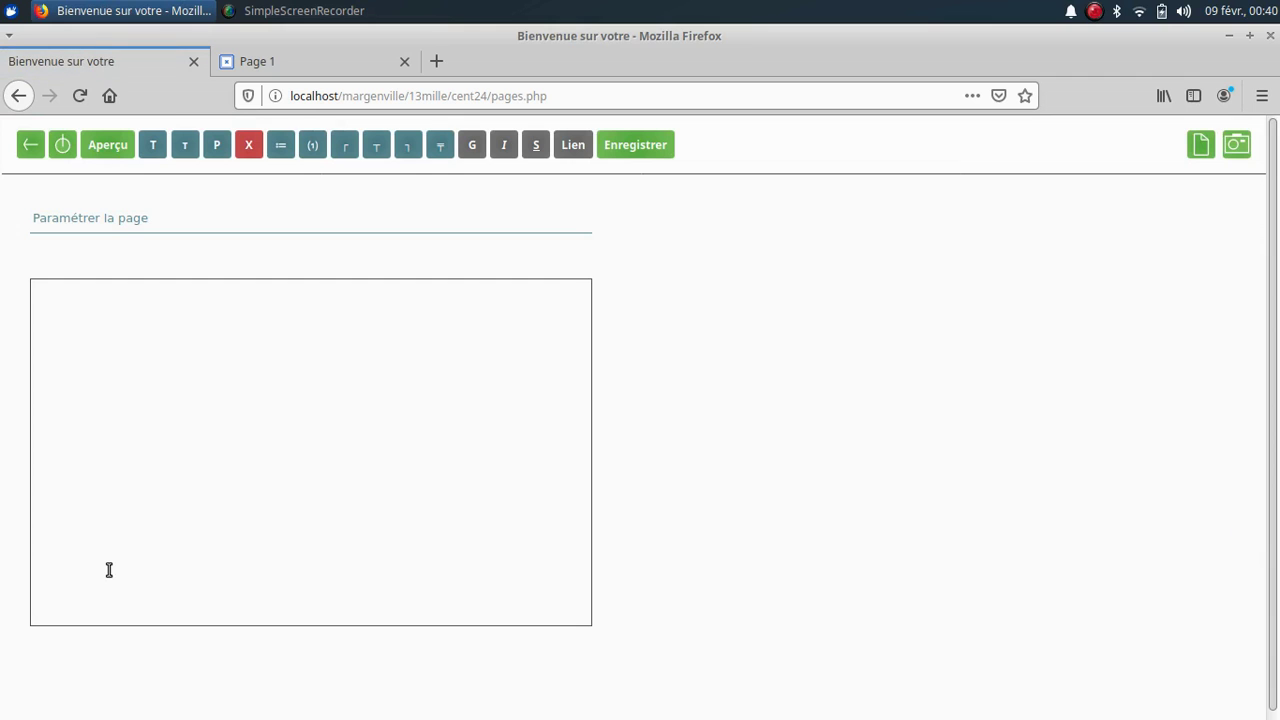
left_click(110, 224)
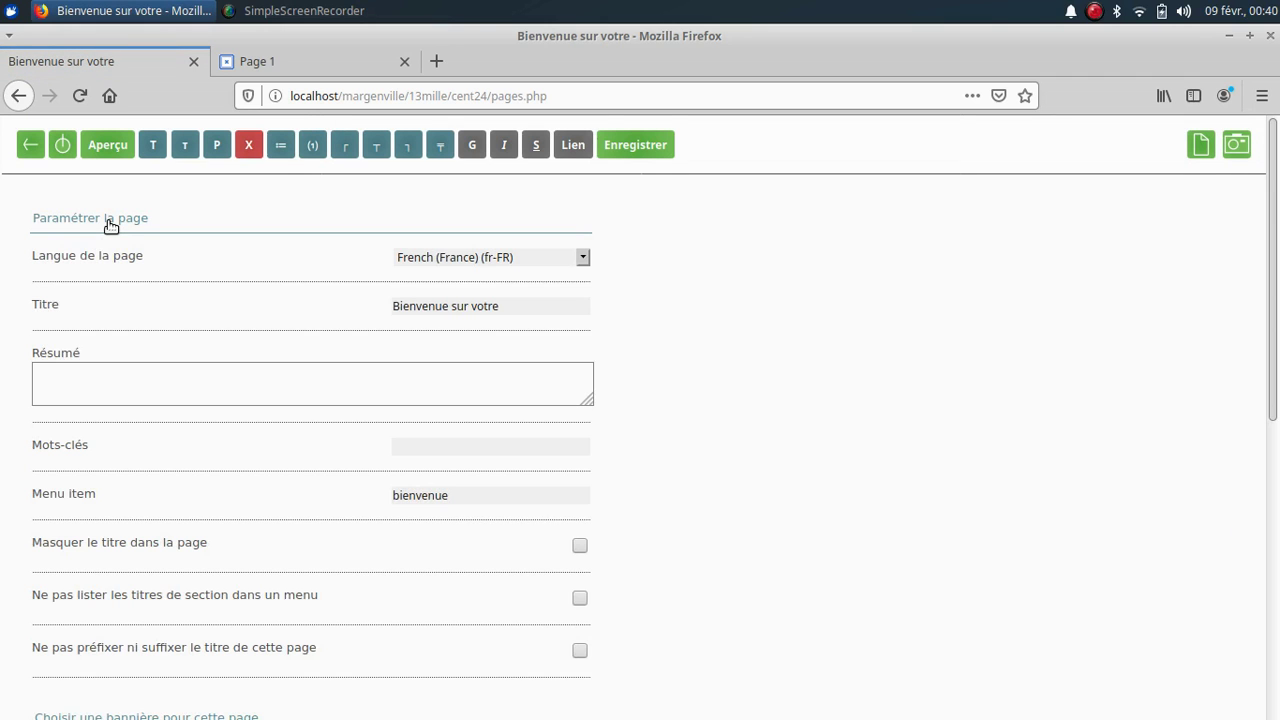
scroll(684, 290, "down", 2)
scroll(684, 290, "down", 5)
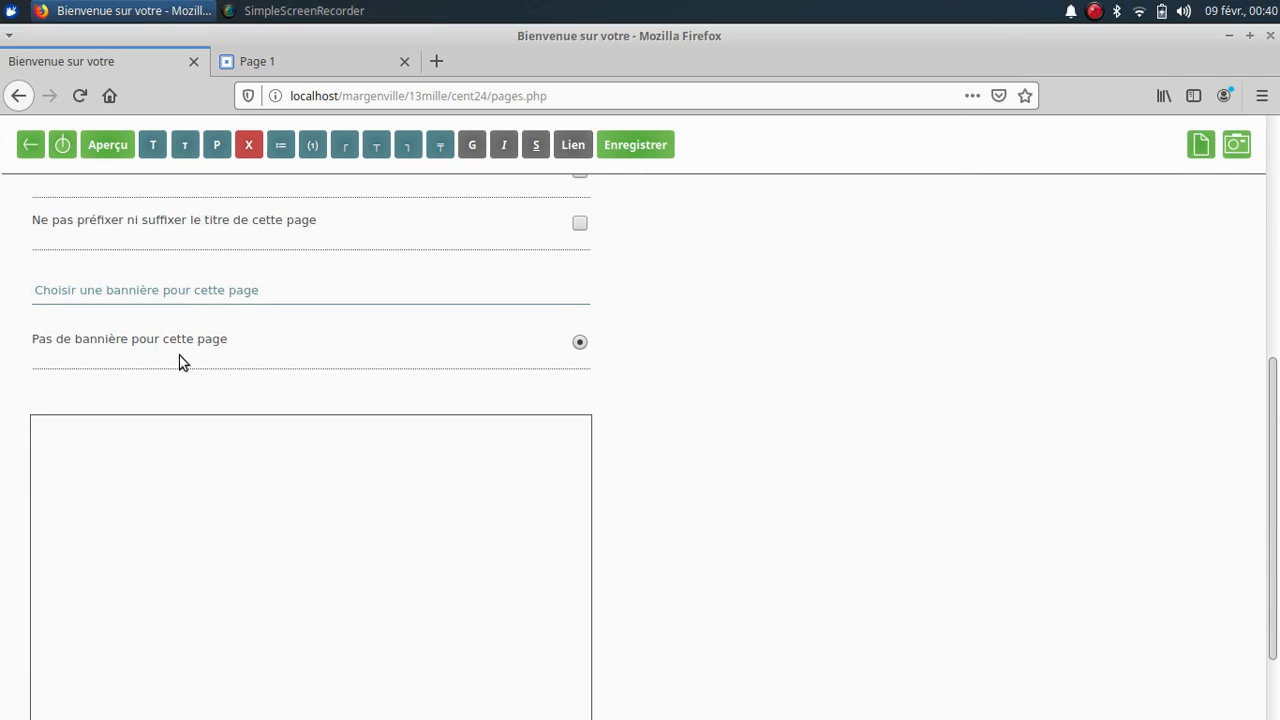
left_click(580, 343)
left_click(636, 150)
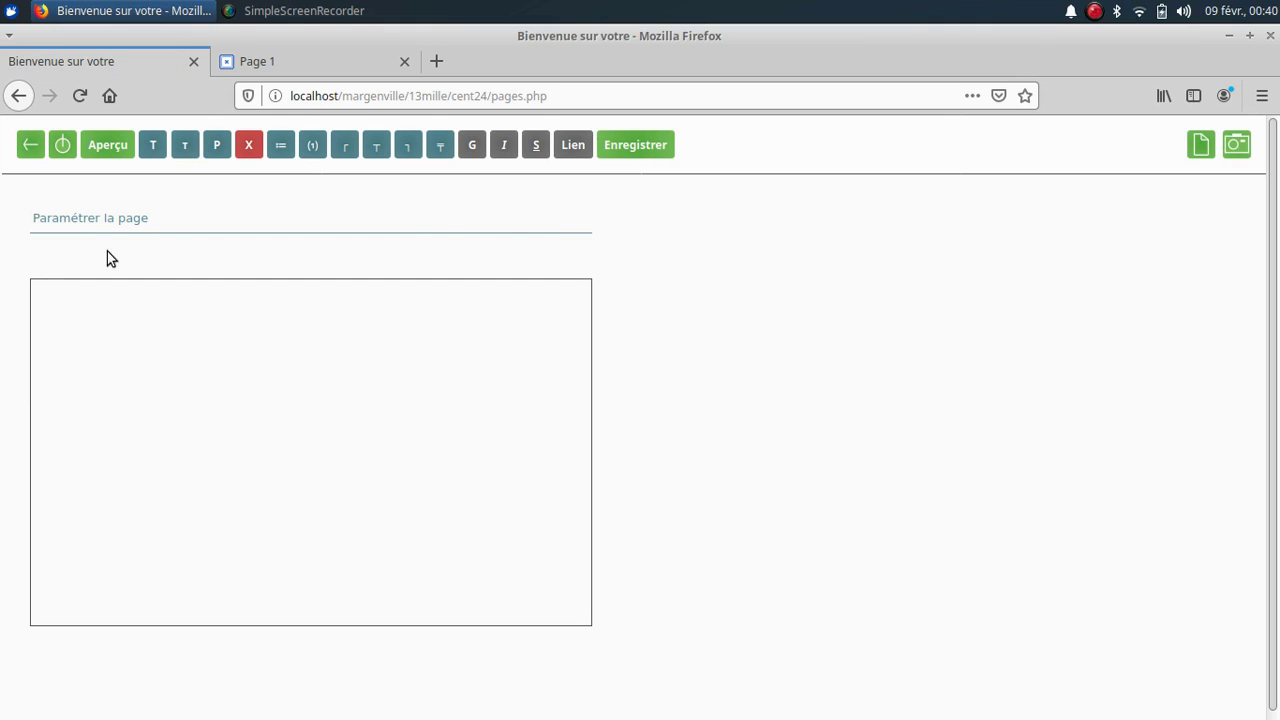
left_click(30, 150)
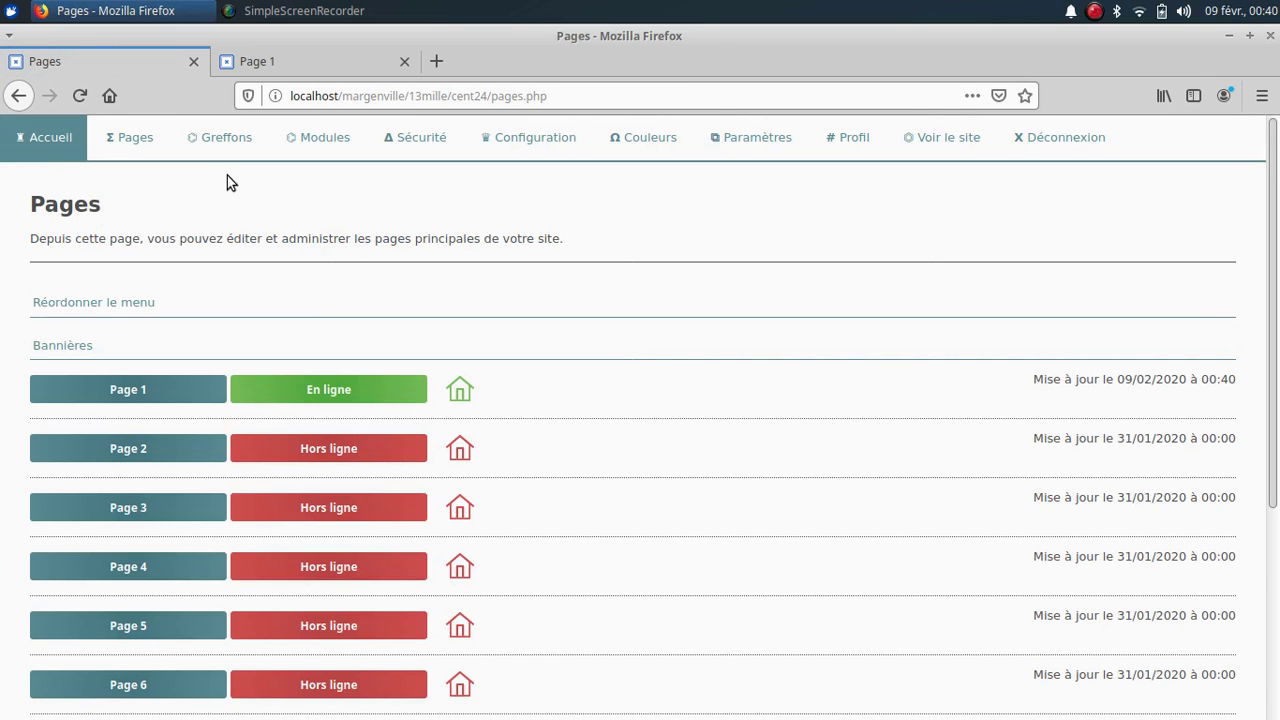
Reload Page 1 on the public site and check the banner area there and on the Bienvenue page
left_click(274, 60)
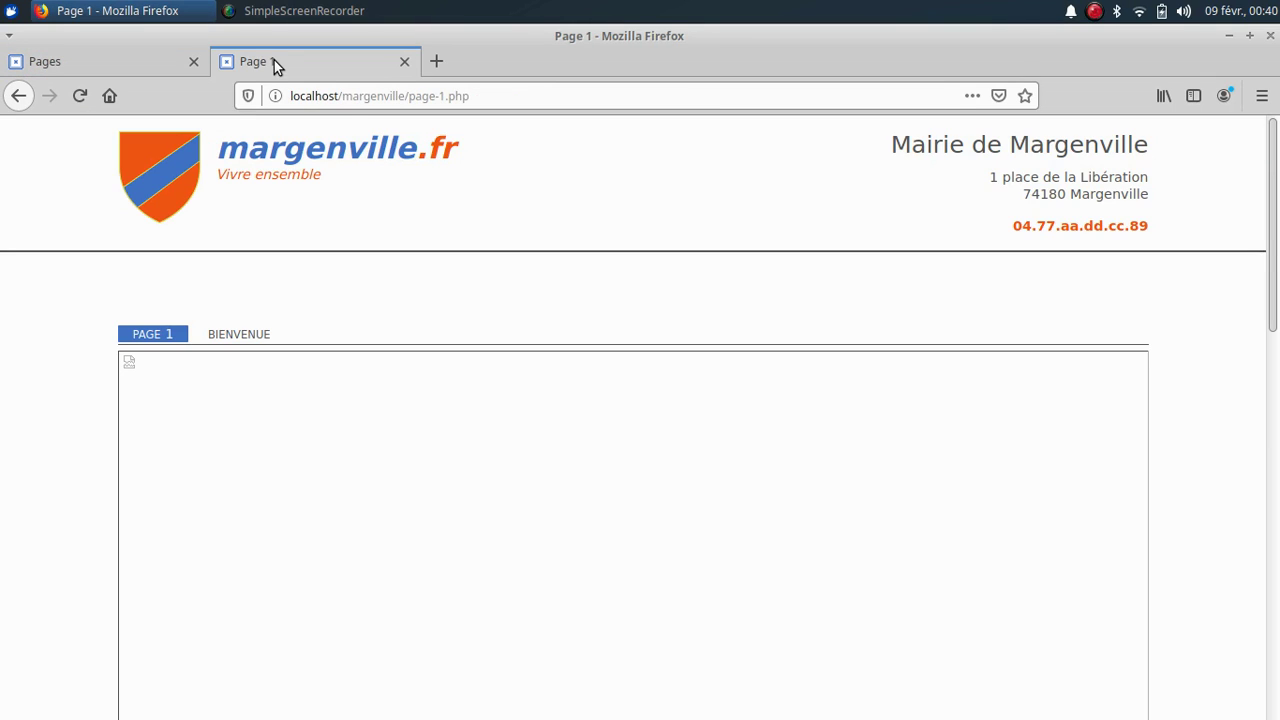
left_click(80, 97)
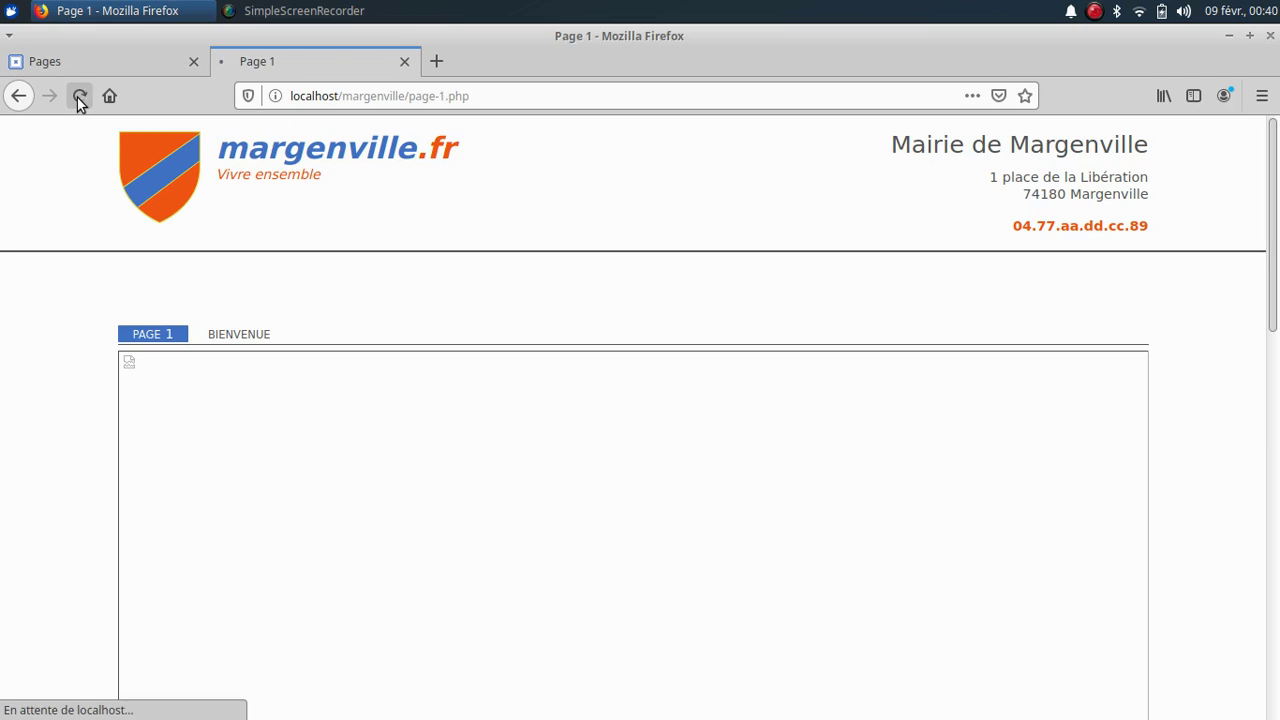
left_click(230, 340)
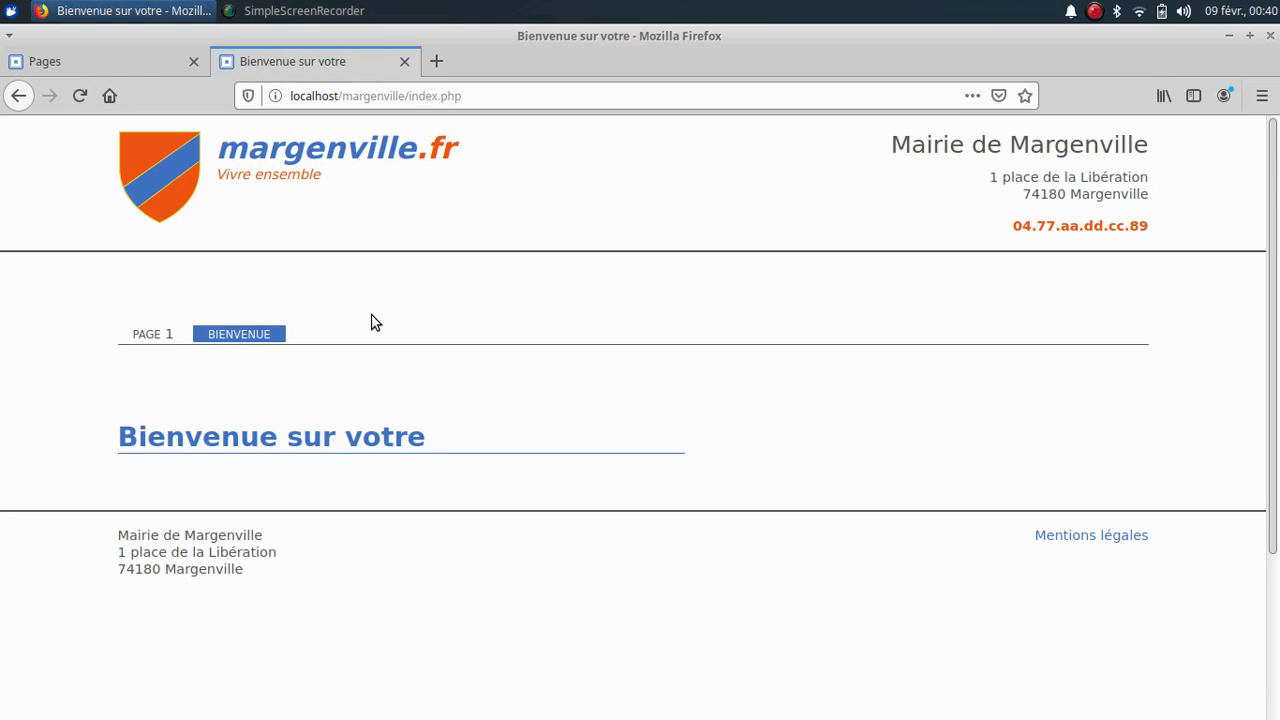